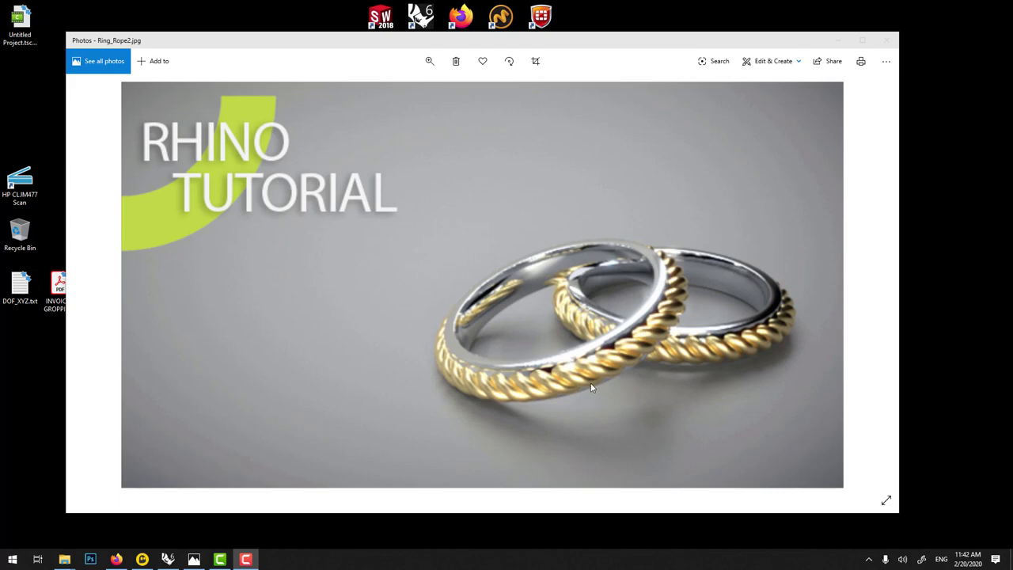
- Switch to Rhino and, in the four-viewport layout, delete the entire existing wire pendant model
left_click(167, 560)
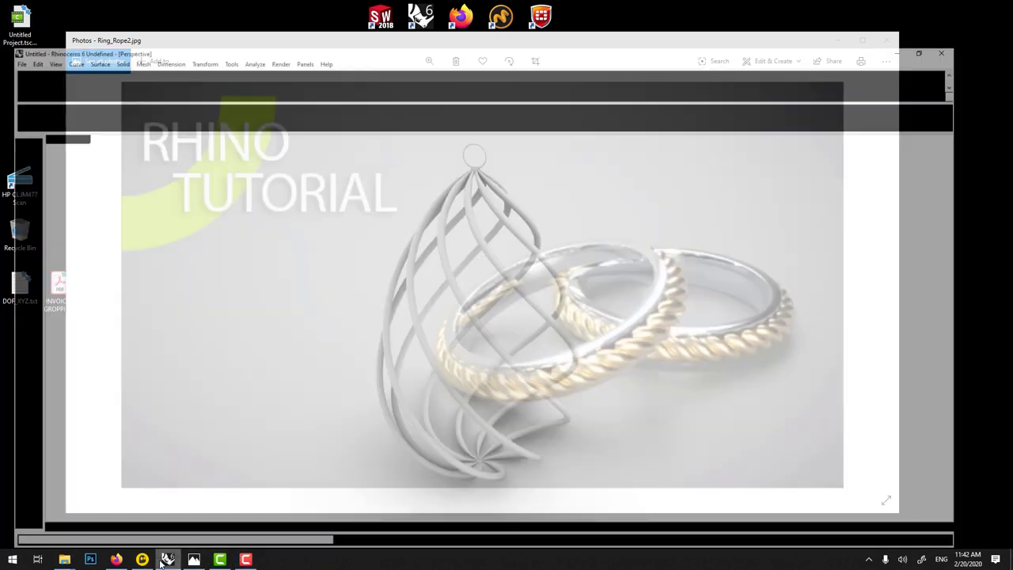
double_click(55, 98)
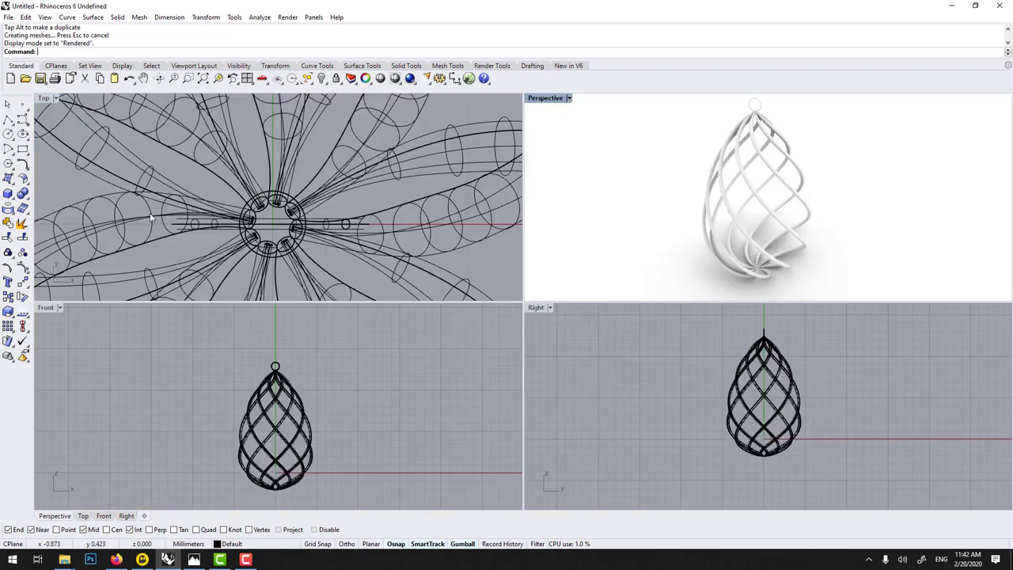
left_click_drag(188, 323, 326, 513)
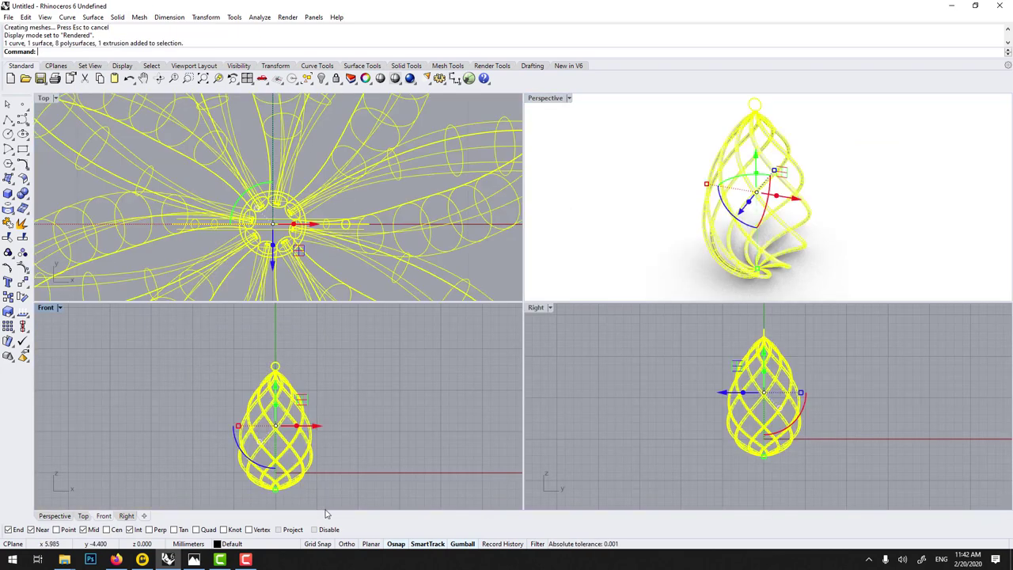
key("Delete")
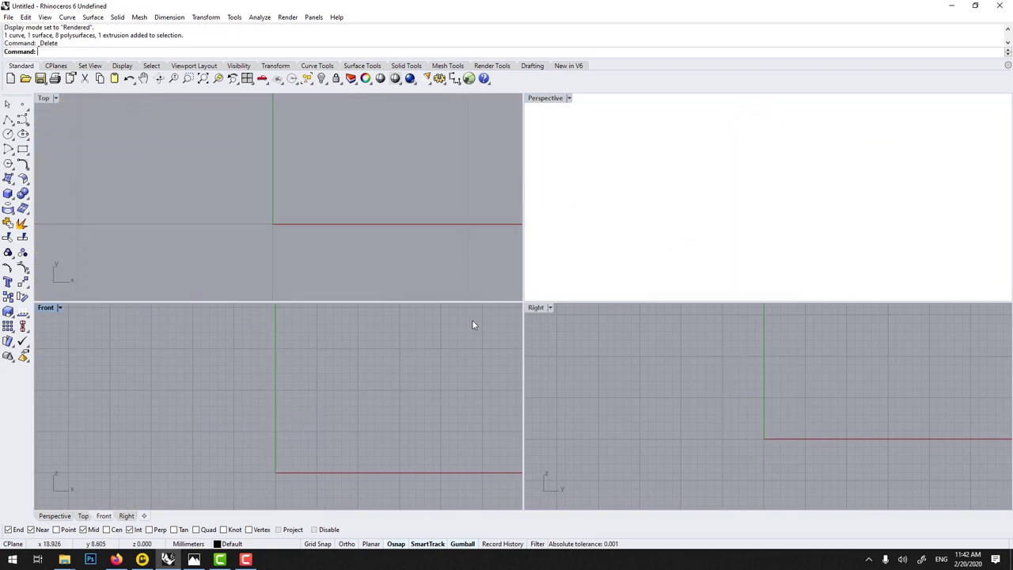
- Set the Perspective viewport's display mode to Shaded
left_click(569, 97)
left_click(558, 136)
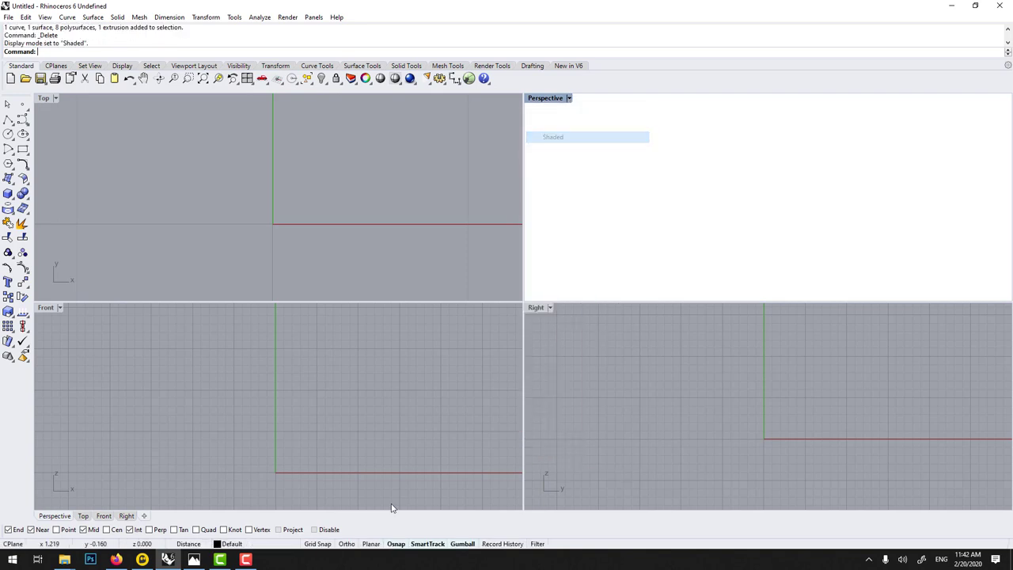
scroll(261, 441, "down", 2)
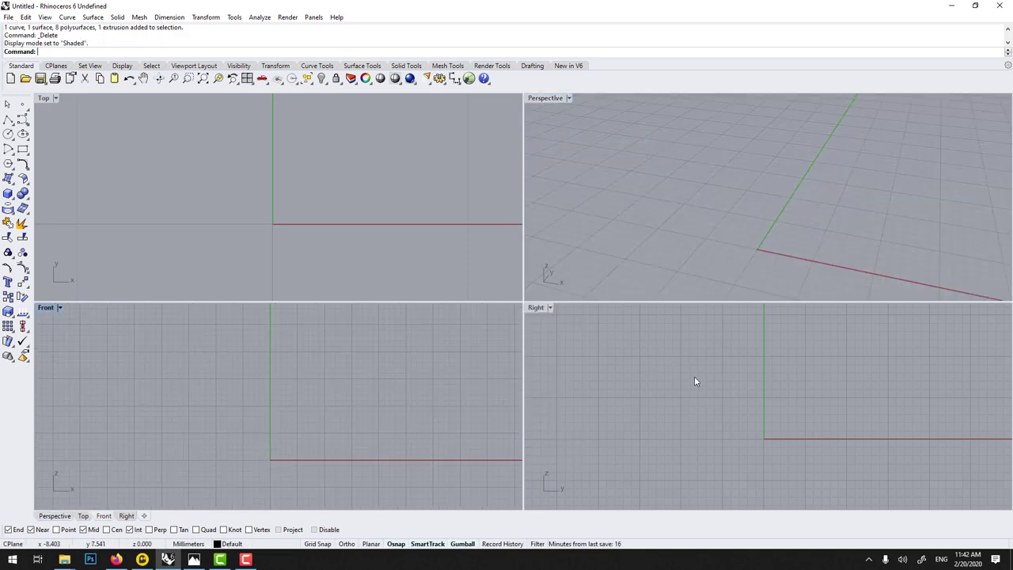
right_click_drag(696, 379, 673, 418)
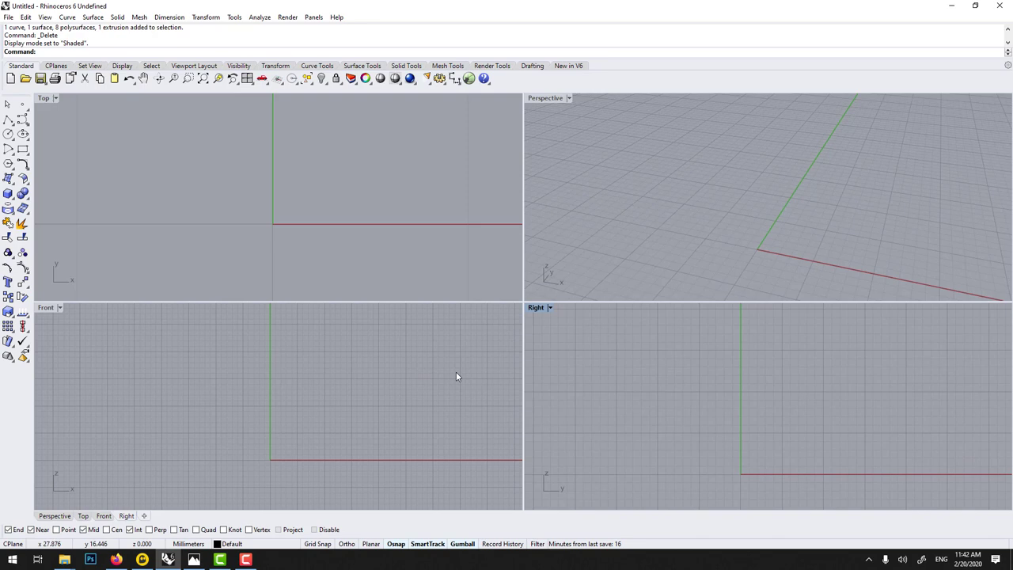
- Maximize the Right viewport and draw a 2 mm vertical grid-snapped polyline from (-3, 16) down to (-3, 14)
double_click(535, 308)
right_click_drag(533, 312, 538, 289)
scroll(531, 286, "up", 2)
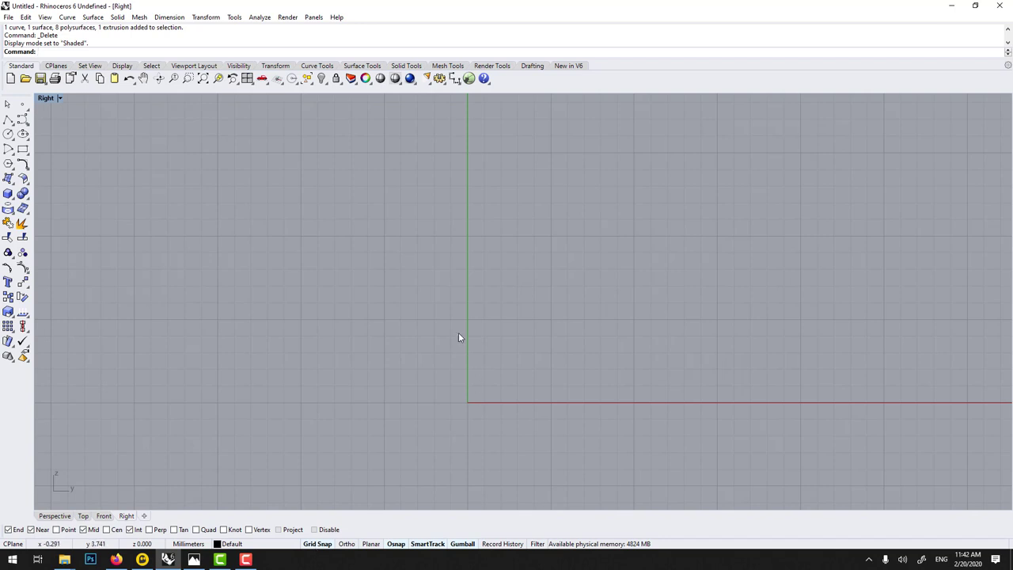
right_click_drag(436, 246, 421, 258)
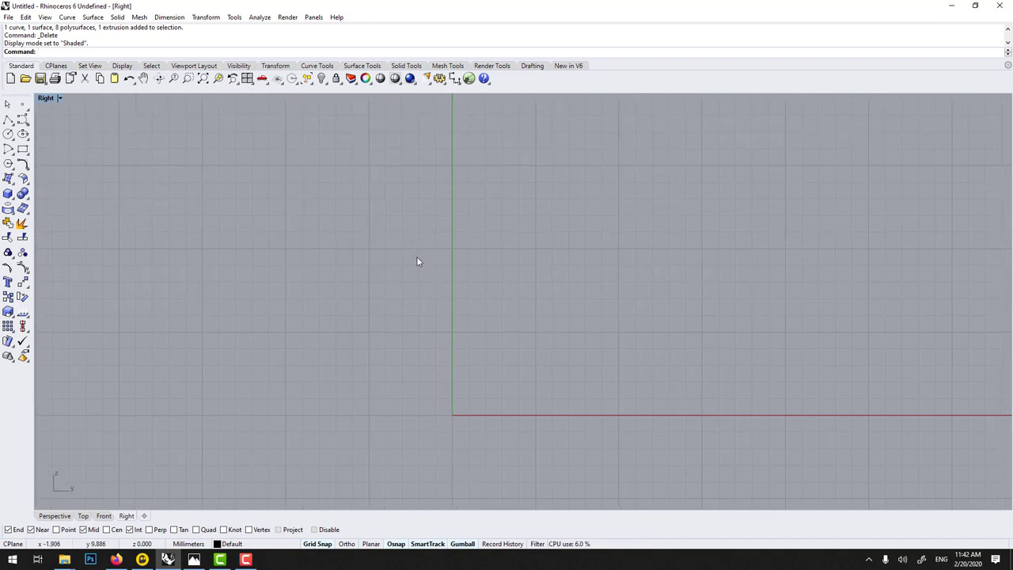
left_click(8, 119)
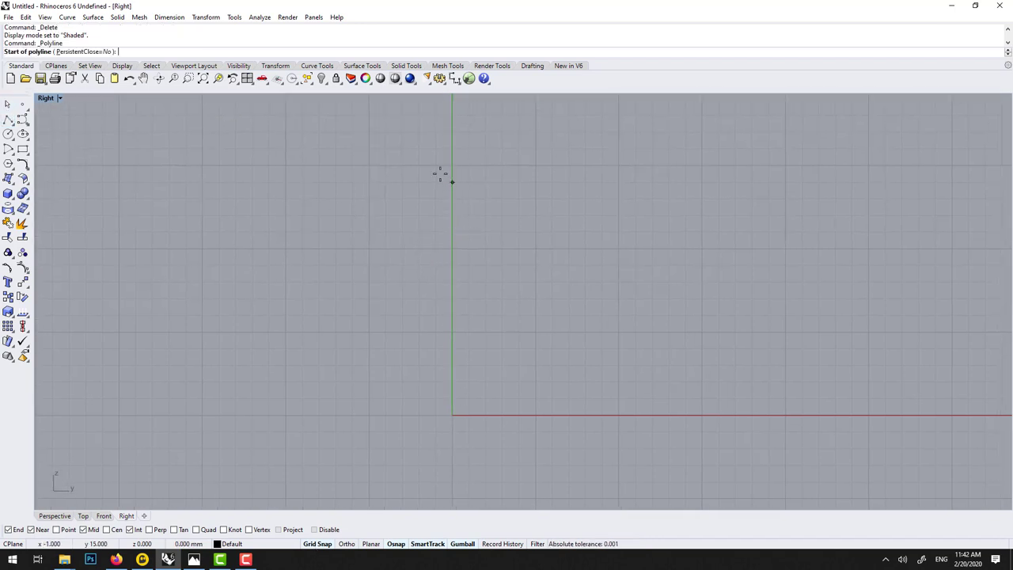
scroll(435, 170, "up", 1)
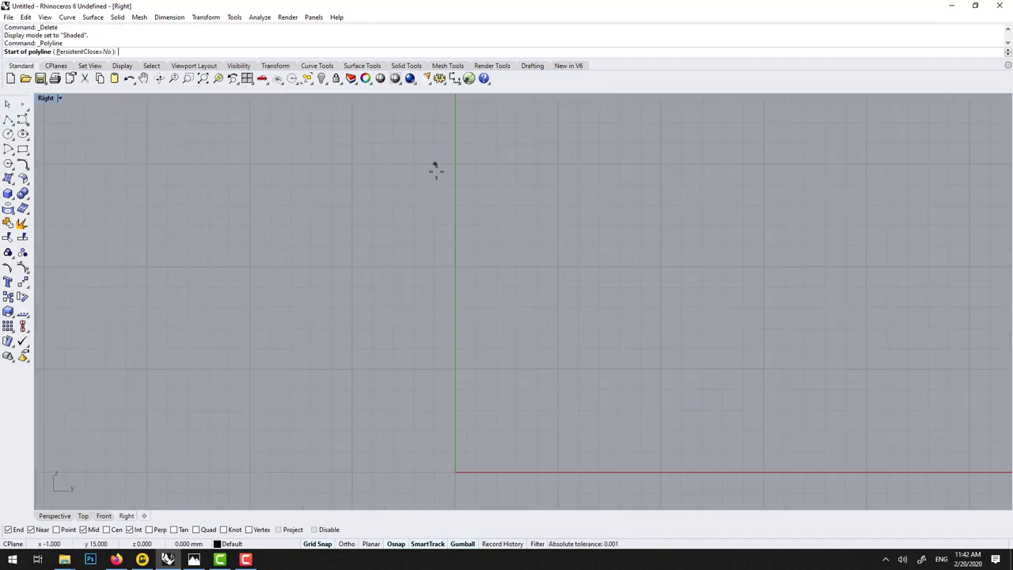
left_click(394, 144)
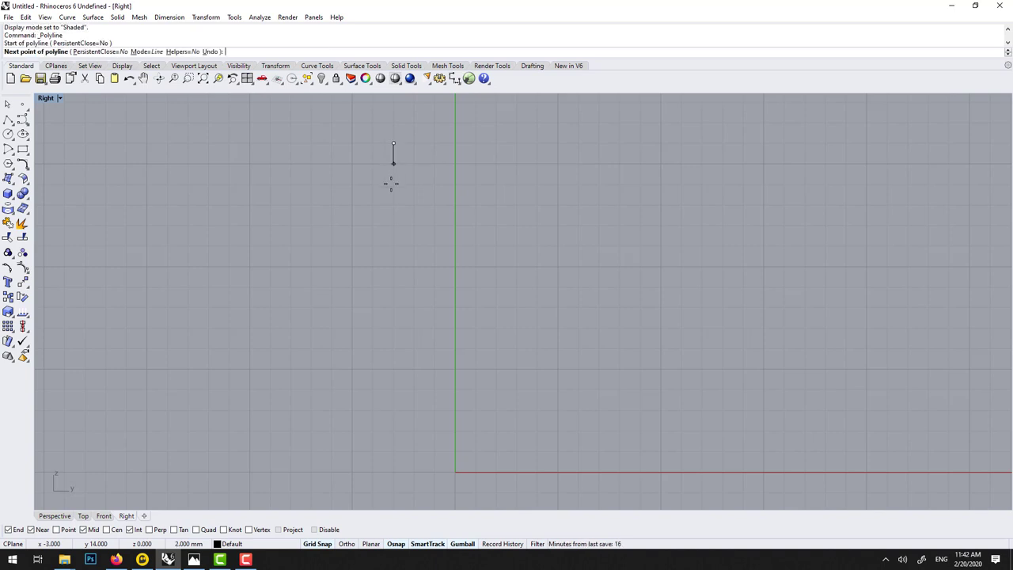
left_click(391, 185)
key("Return")
- Draw a 4 mm vertical polyline on the vertical axis from (0, 17) down to (0, 13)
key("Return")
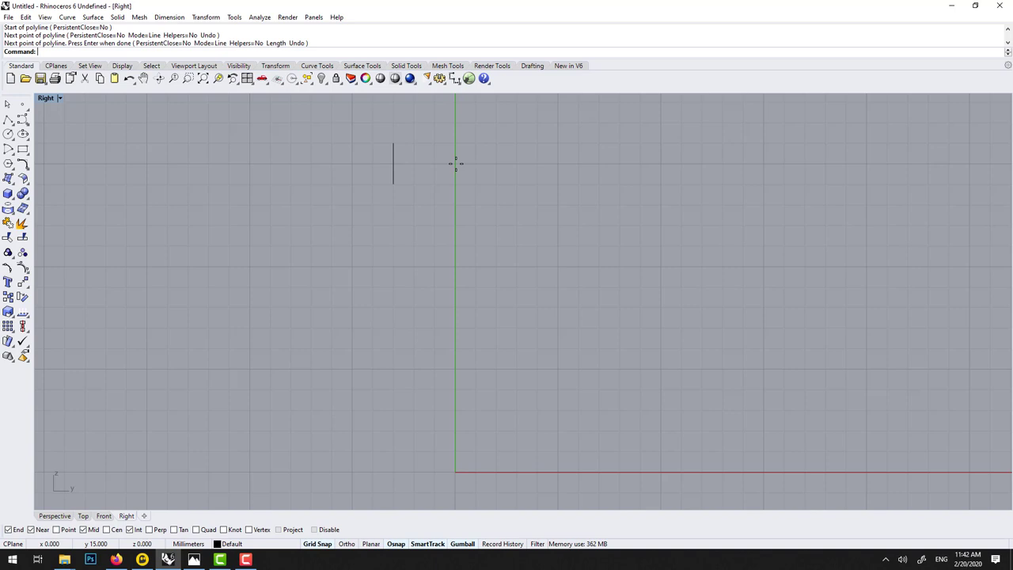
left_click(456, 122)
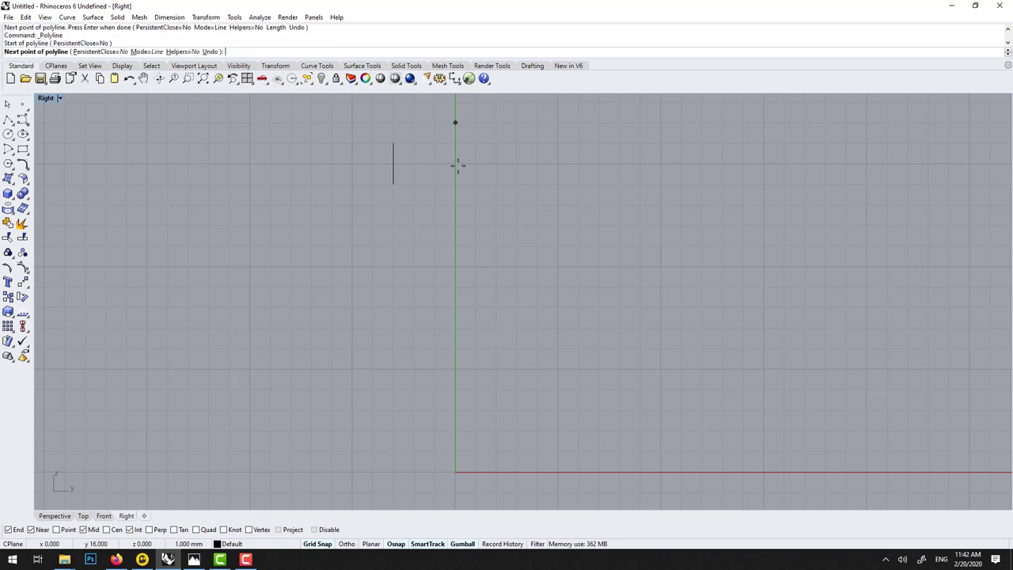
left_click(455, 204)
key("Return")
- Draw a start-end-point arc joining the upper ends of both lines, bulging outward through about (-1.3, 16.8)
scroll(445, 179, "down", 1)
right_click_drag(445, 182, 444, 246)
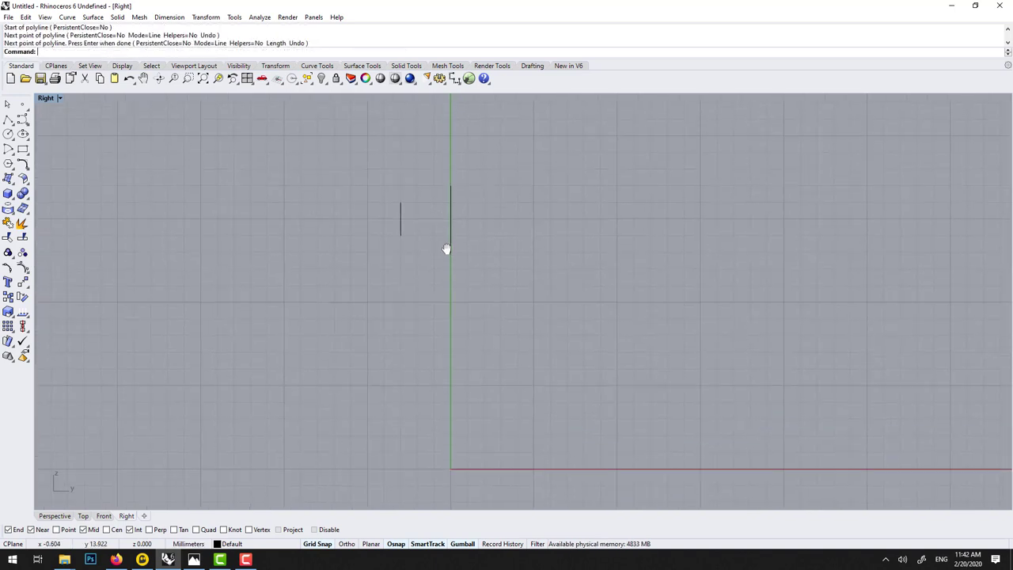
scroll(443, 246, "up", 2)
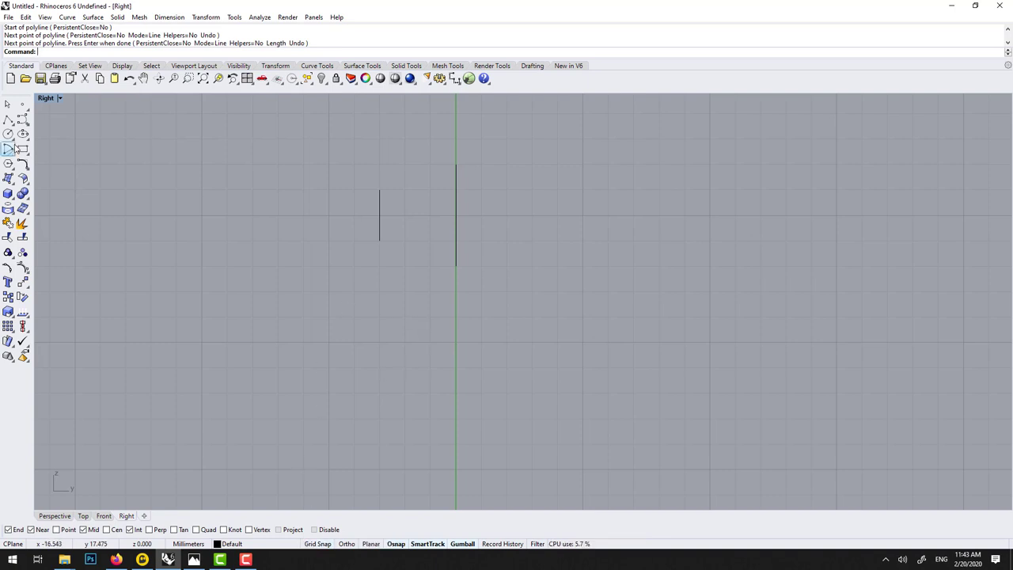
left_click(15, 149)
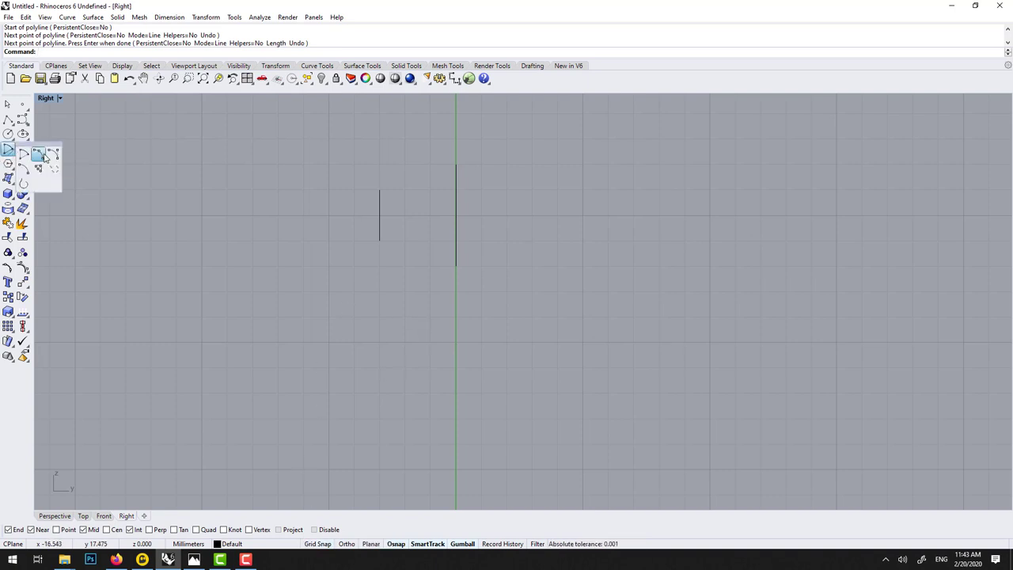
left_click(44, 155)
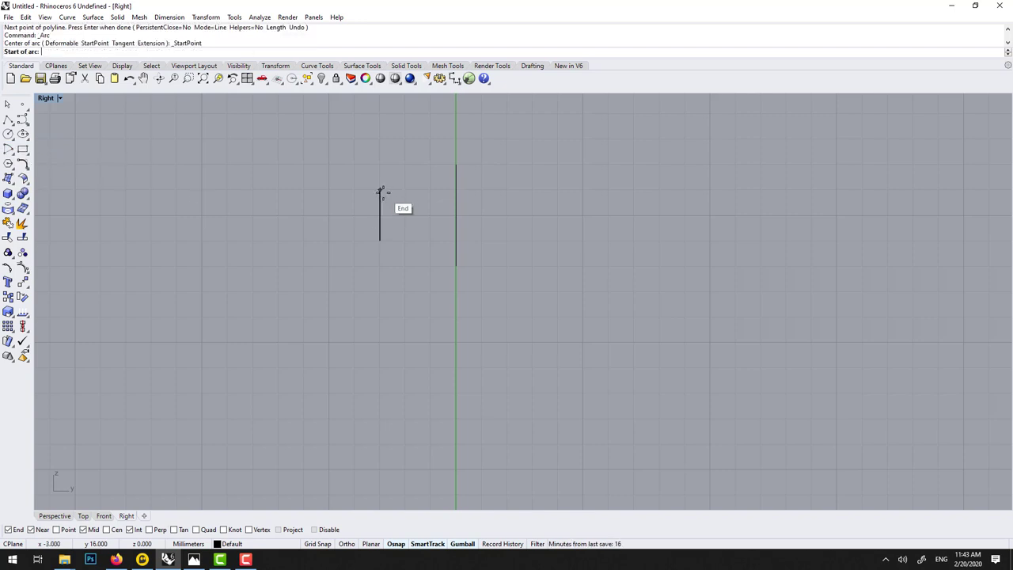
left_click(380, 191)
left_click(456, 165)
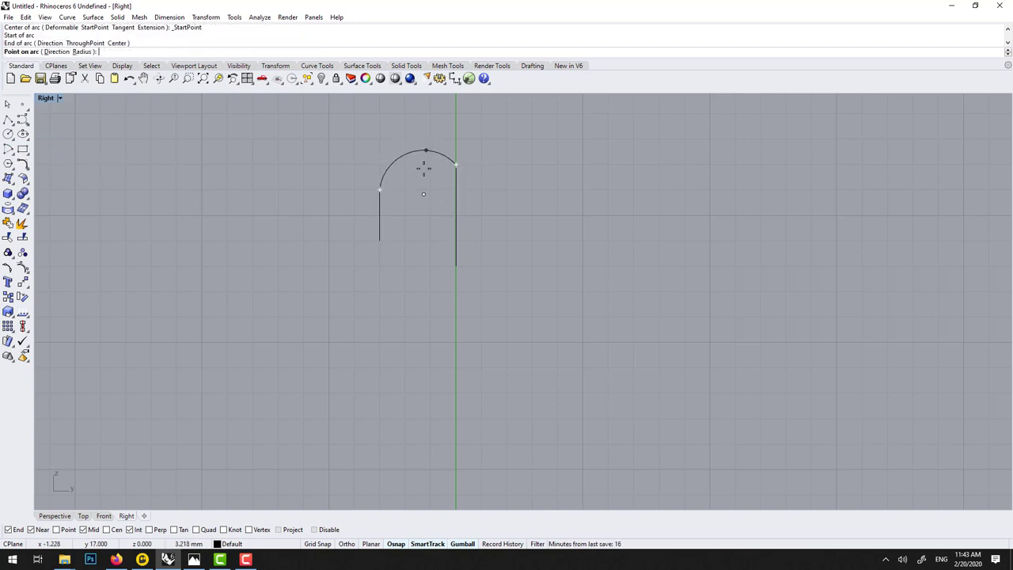
scroll(424, 174, "up", 4)
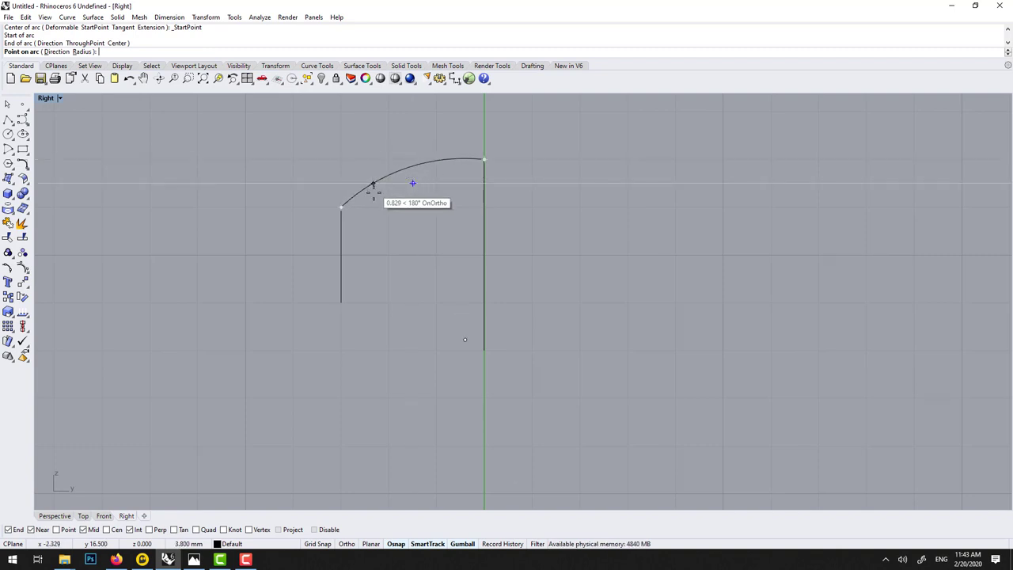
scroll(419, 172, "up", 4)
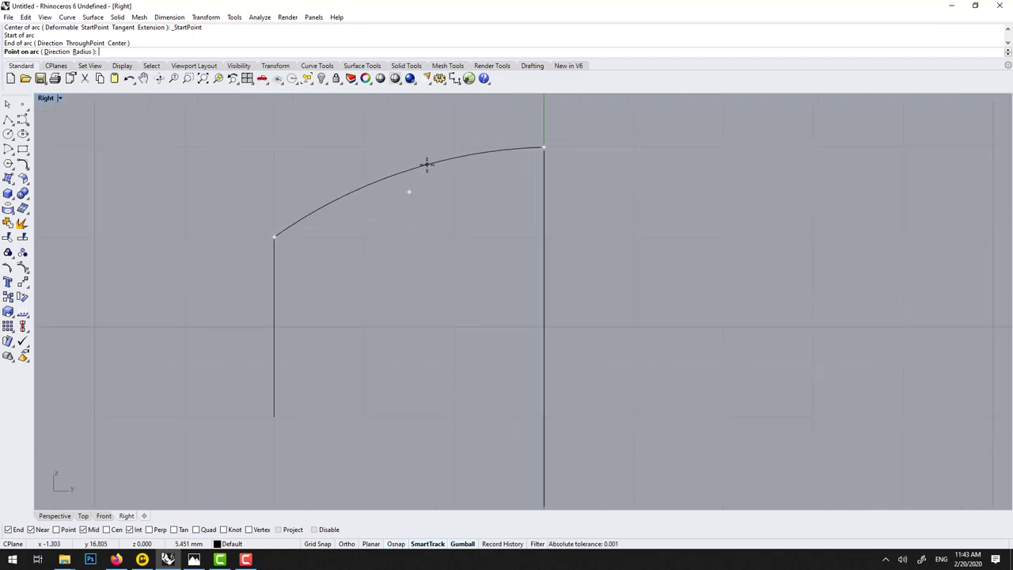
left_click(427, 165)
- Draw a shallow arc from the short line's lower end to the axis line at about z 13.4, bulging slightly downward
scroll(425, 186, "down", 3)
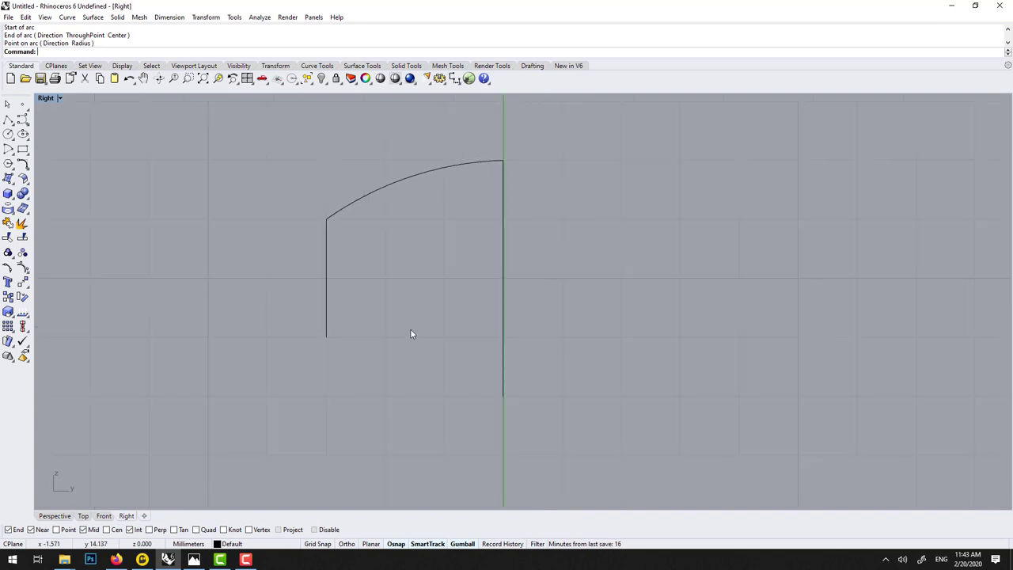
key("Return")
left_click(327, 340)
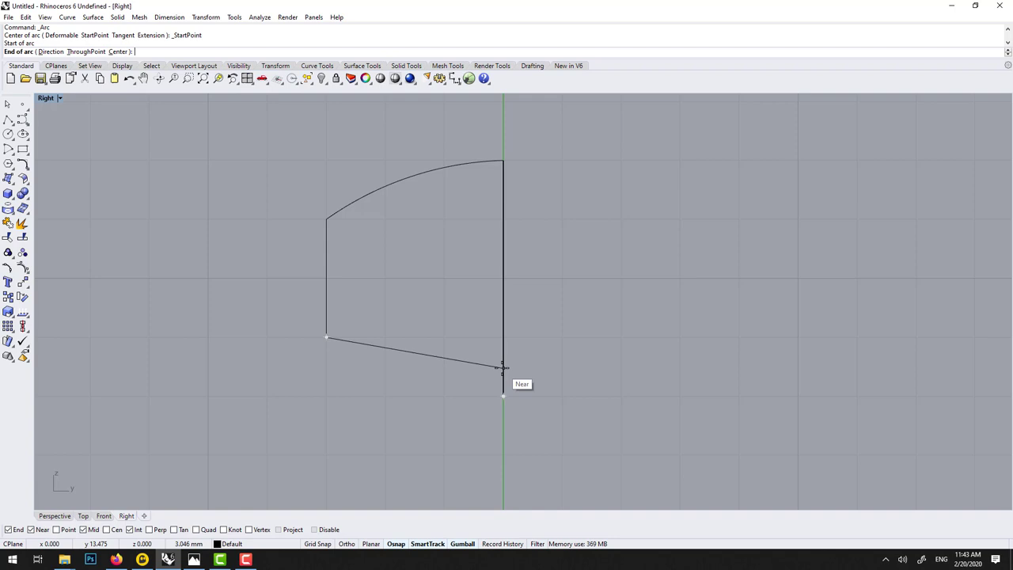
scroll(501, 356, "up", 2)
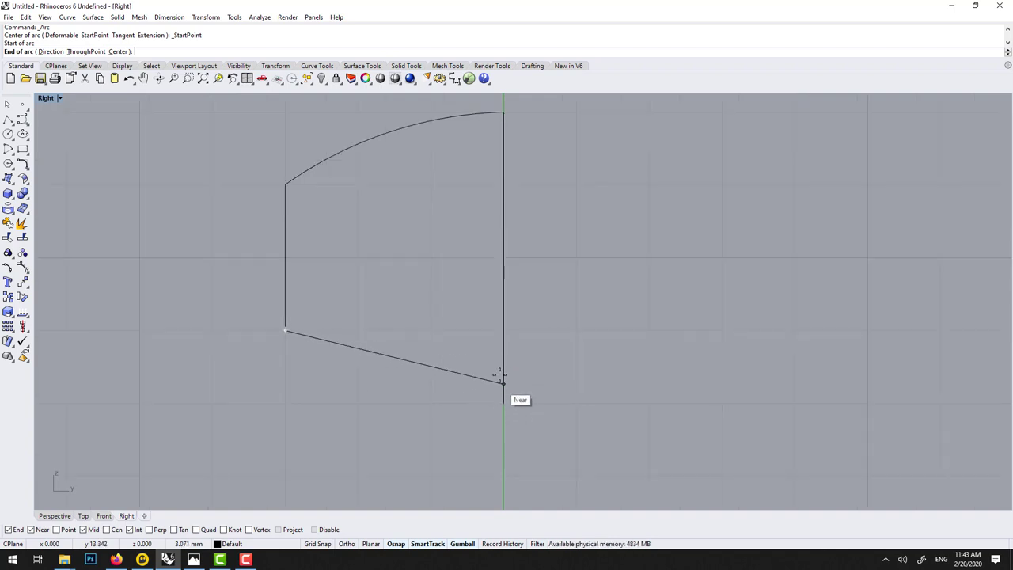
left_click(503, 373)
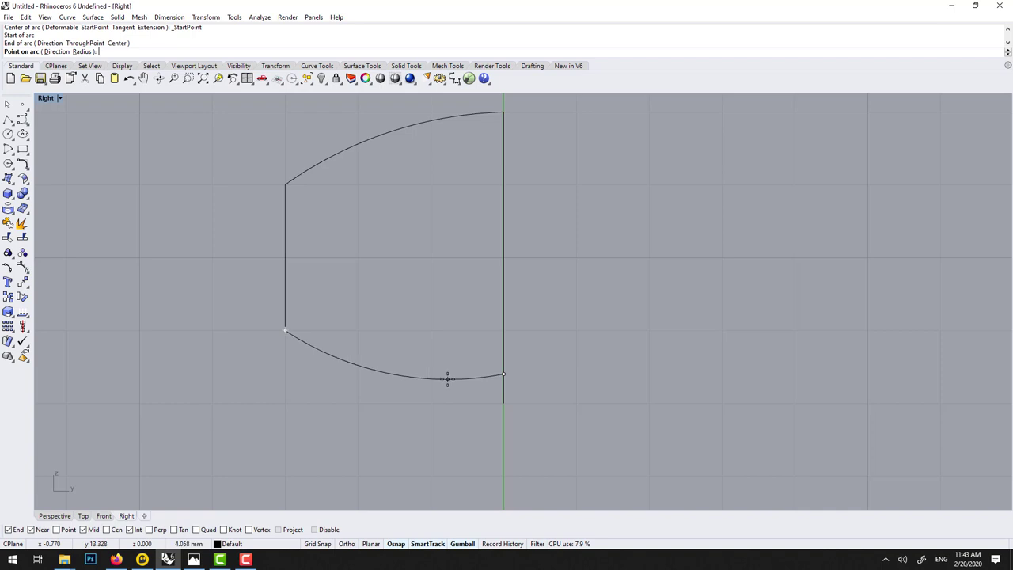
left_click(444, 372)
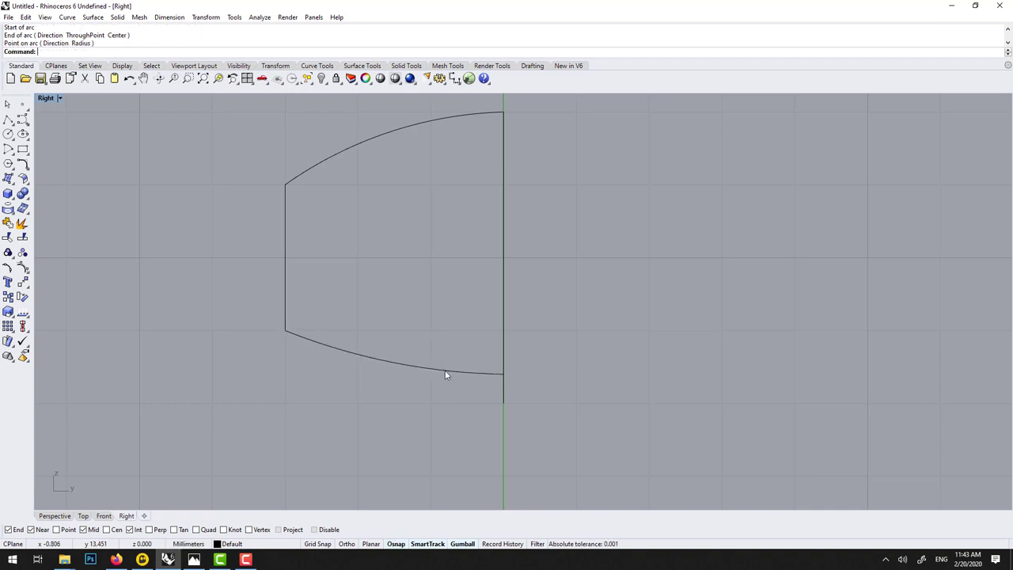
- Delete the vertical construction line on the axis, leaving the short line and the two arcs
scroll(443, 354, "down", 2)
left_click(493, 286)
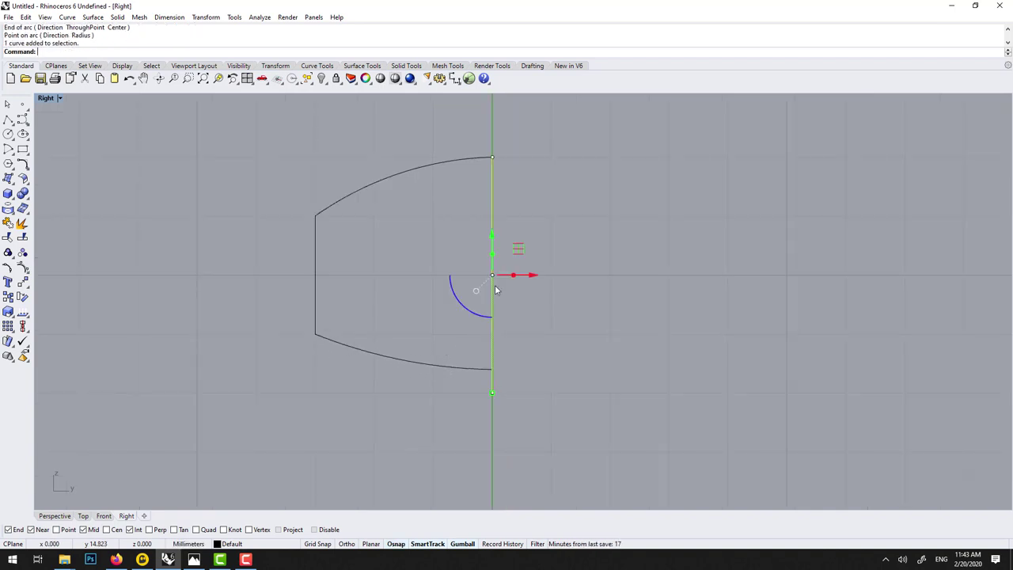
key("Delete")
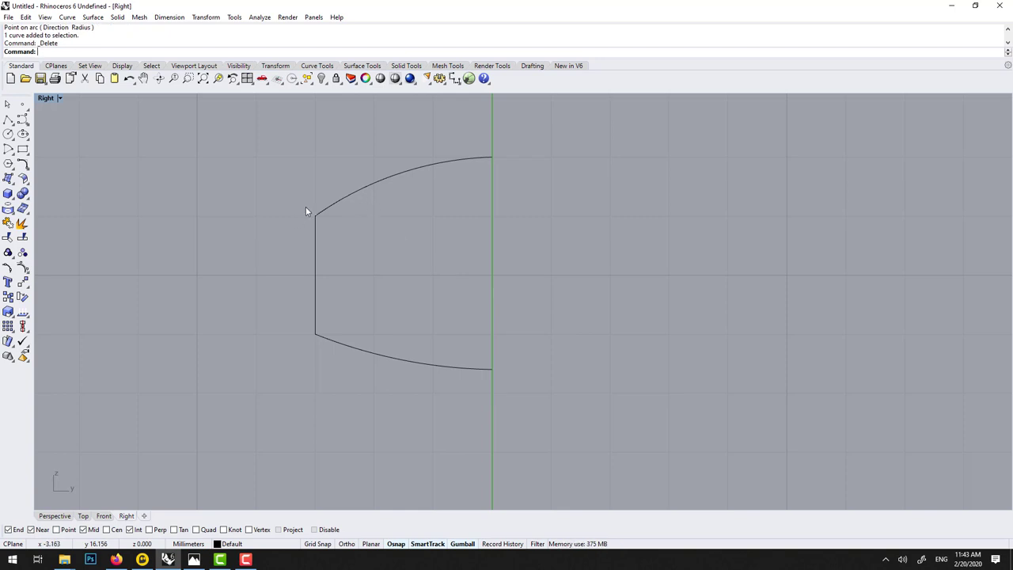
- Chamfer the corner between the short vertical line and the upper arc with both distances at 0.2 mm
type("Chamfer")
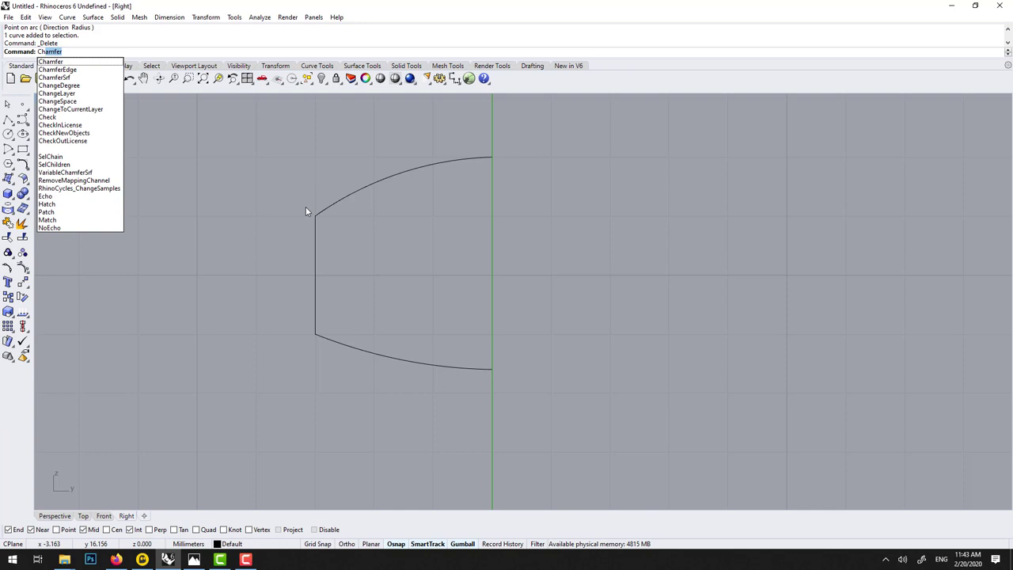
key("Return")
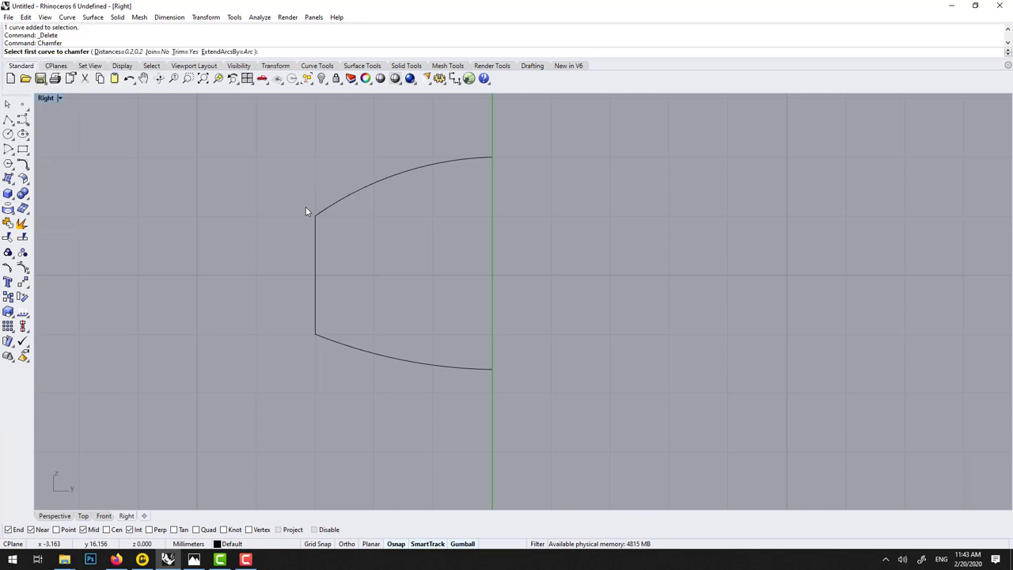
left_click(136, 52)
type("0.2")
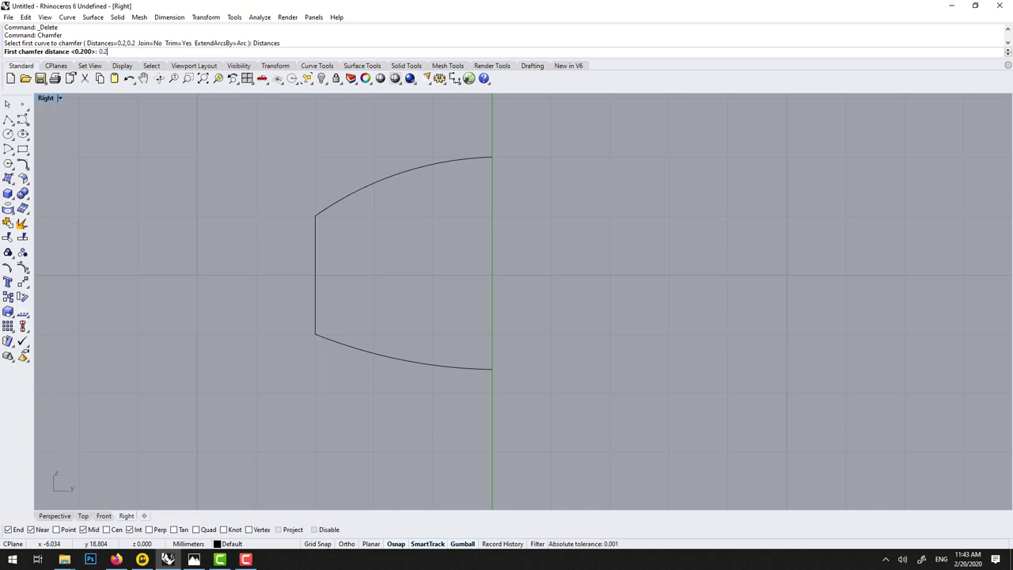
key("Return")
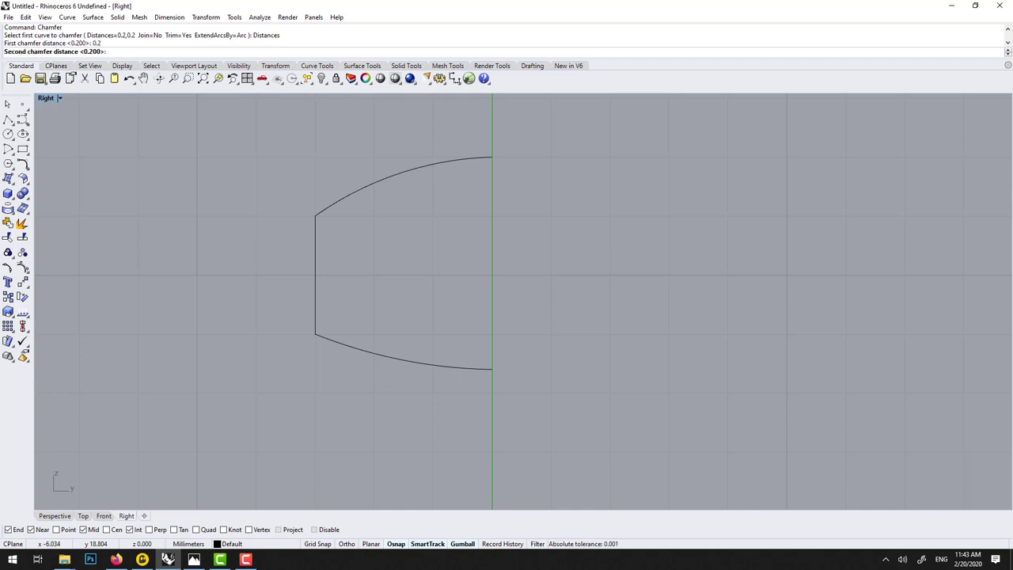
type("0.2")
key("Return")
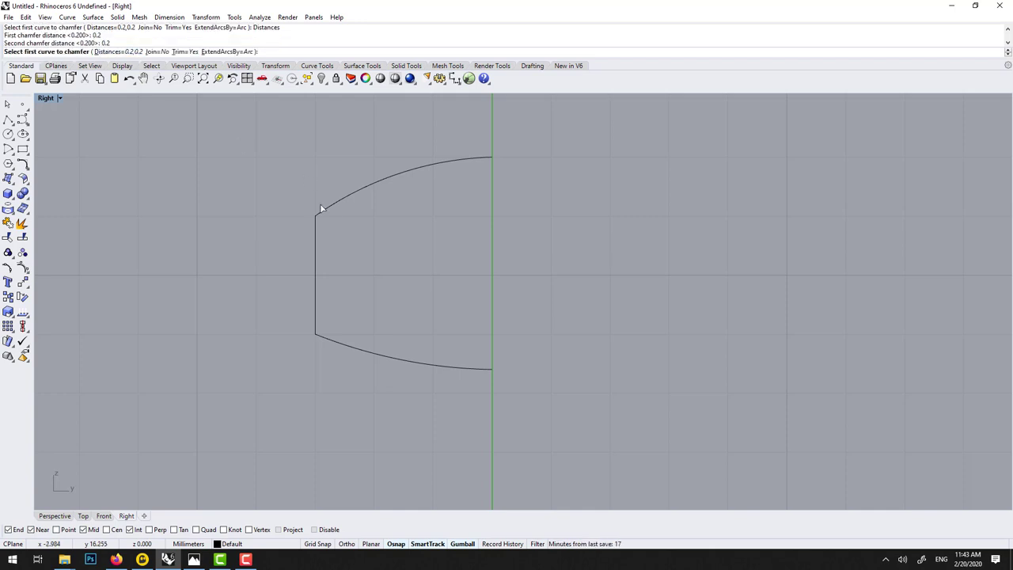
left_click(317, 230)
left_click(342, 201)
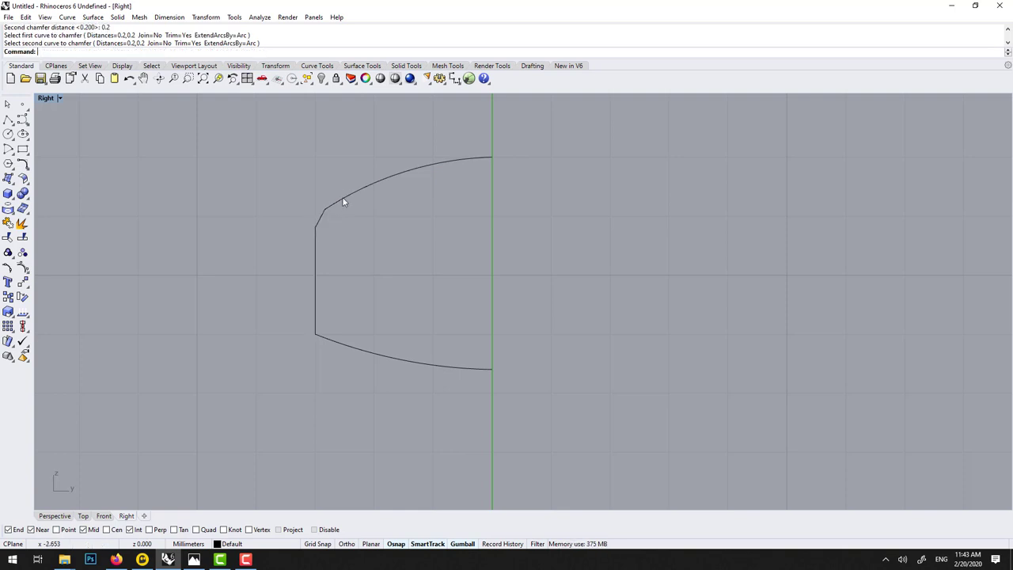
- Chamfer the corner between the short vertical line and the lower arc with both distances at 0.2 mm
key("Return")
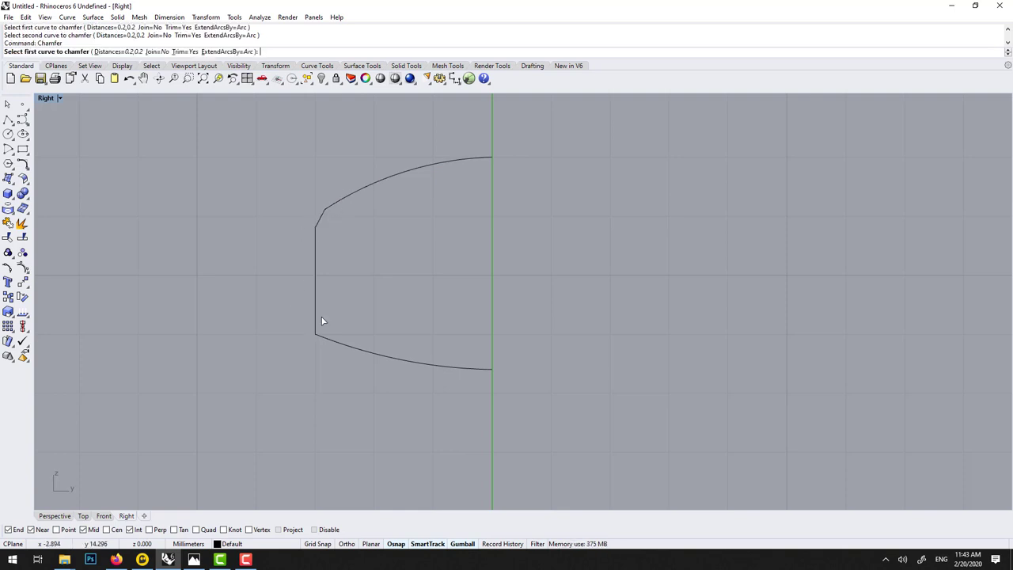
left_click(320, 322)
left_click(318, 339)
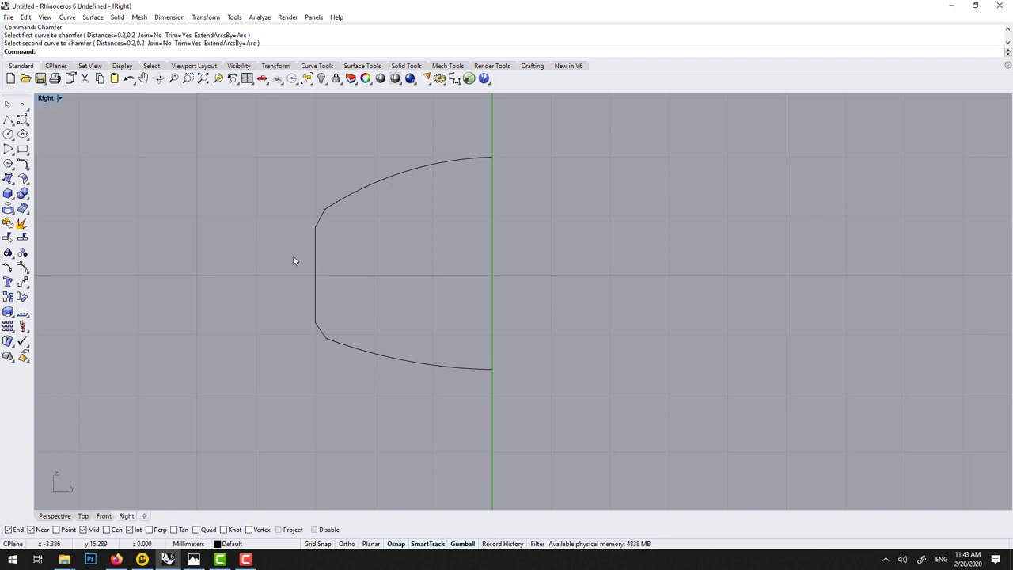
- Fillet the corner between the upper chamfer line and the upper arc with a 0.05 mm radius
scroll(296, 253, "up", 3)
scroll(382, 198, "up", 5)
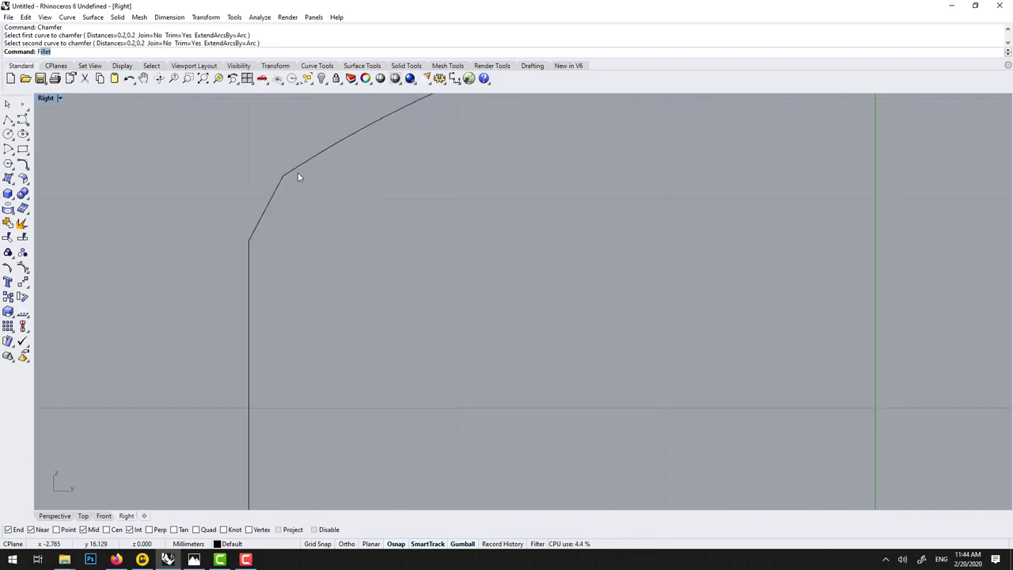
key("Return")
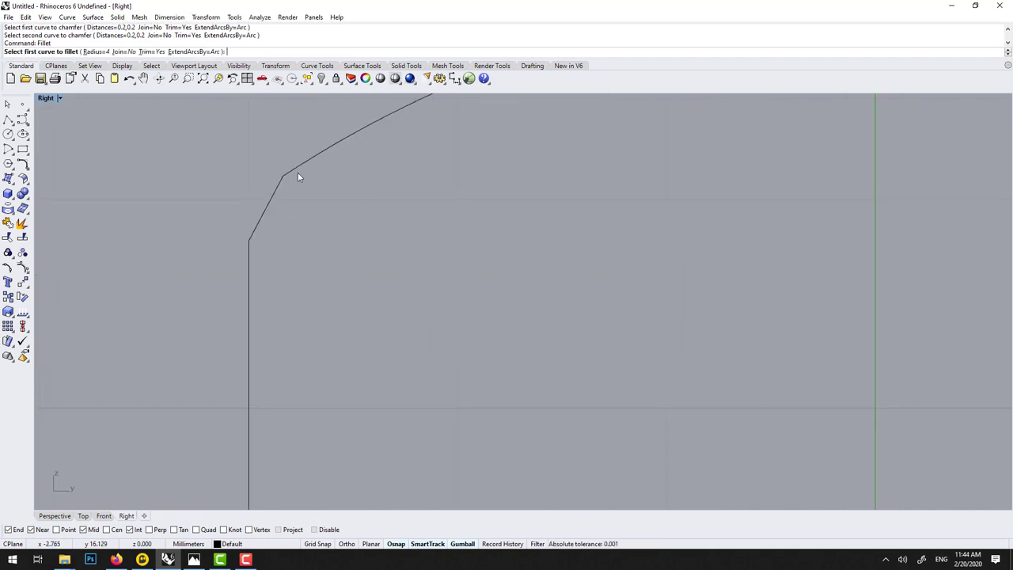
left_click(95, 52)
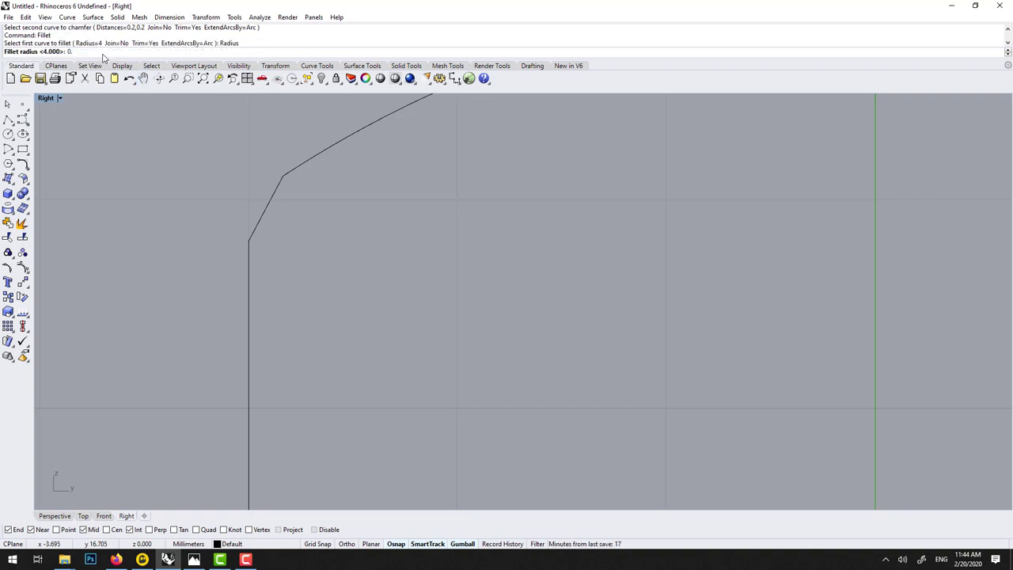
key("Return")
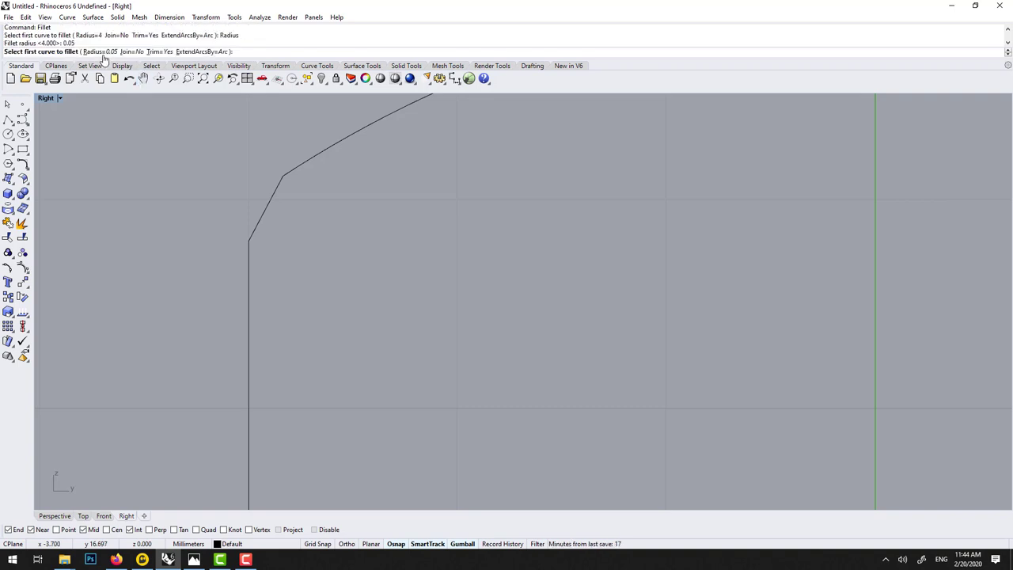
left_click(278, 196)
left_click(296, 169)
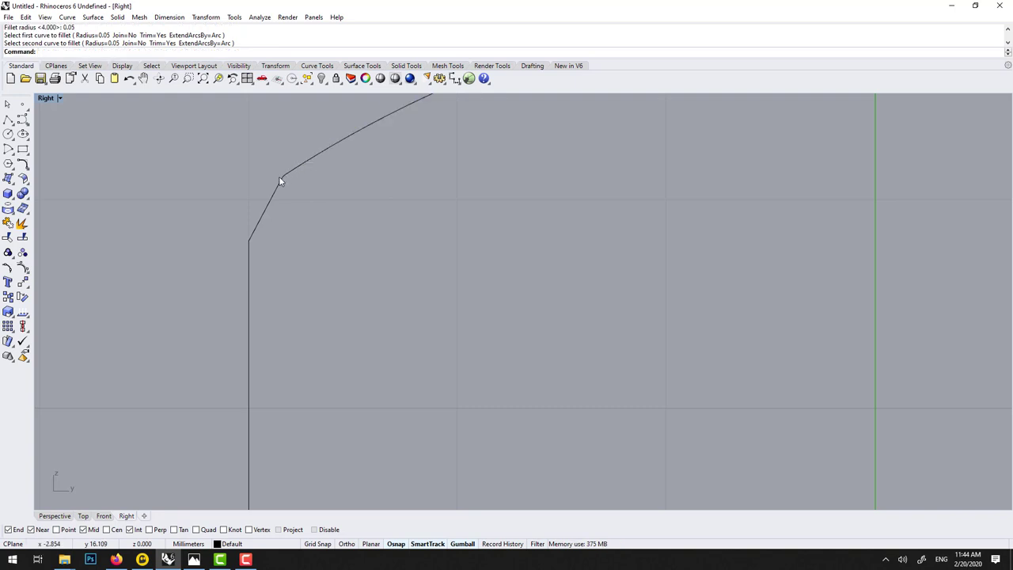
- Try to fillet the corner between the lower chamfer line and the lower arc at 0.05 mm radius
scroll(280, 176, "down", 5)
right_click_drag(324, 368, 339, 326)
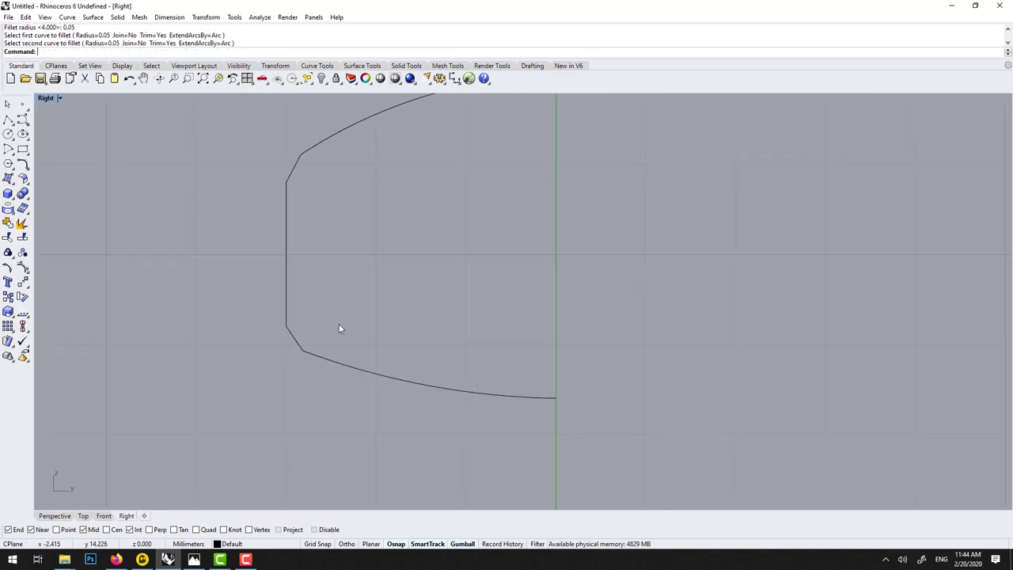
right_click(338, 325)
left_click(295, 339)
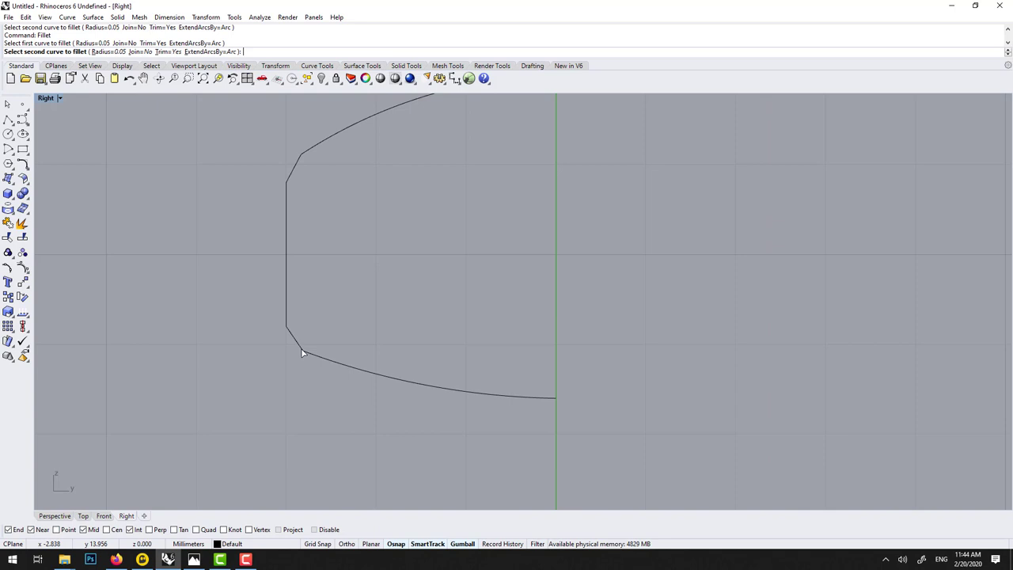
left_click(304, 351)
left_click(309, 349)
key("Escape")
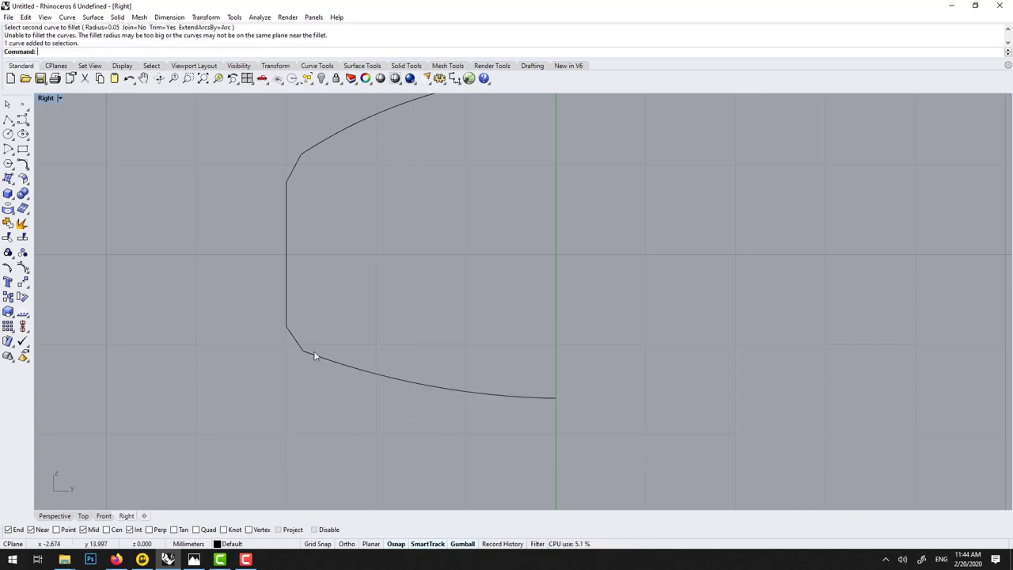
- Fillet the lower chamfer line into the lower arc with a 0.05 mm radius
scroll(315, 349, "up", 3)
scroll(315, 349, "up", 1)
right_click(316, 351)
left_click(270, 357)
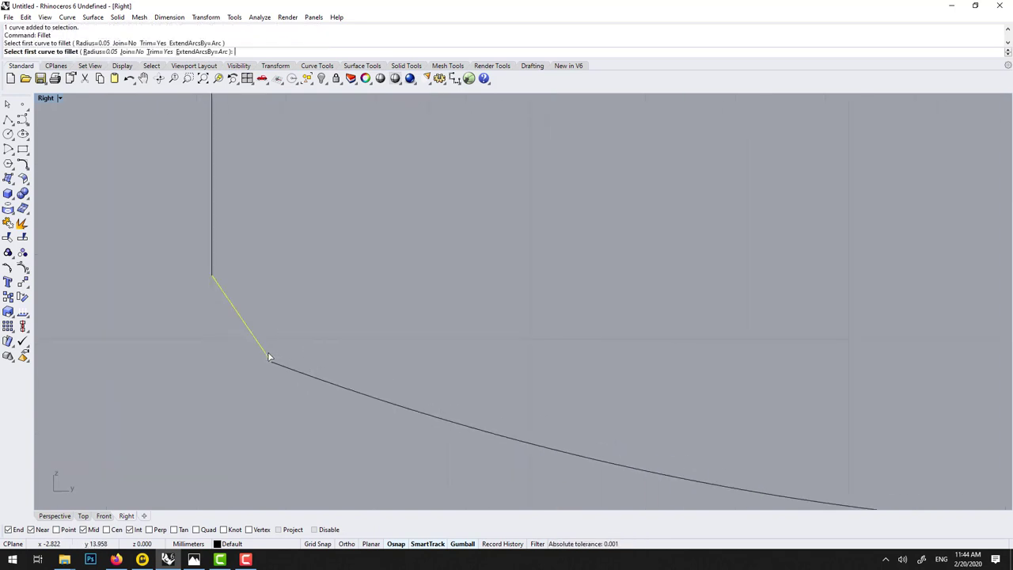
left_click(277, 366)
scroll(331, 315, "down", 4)
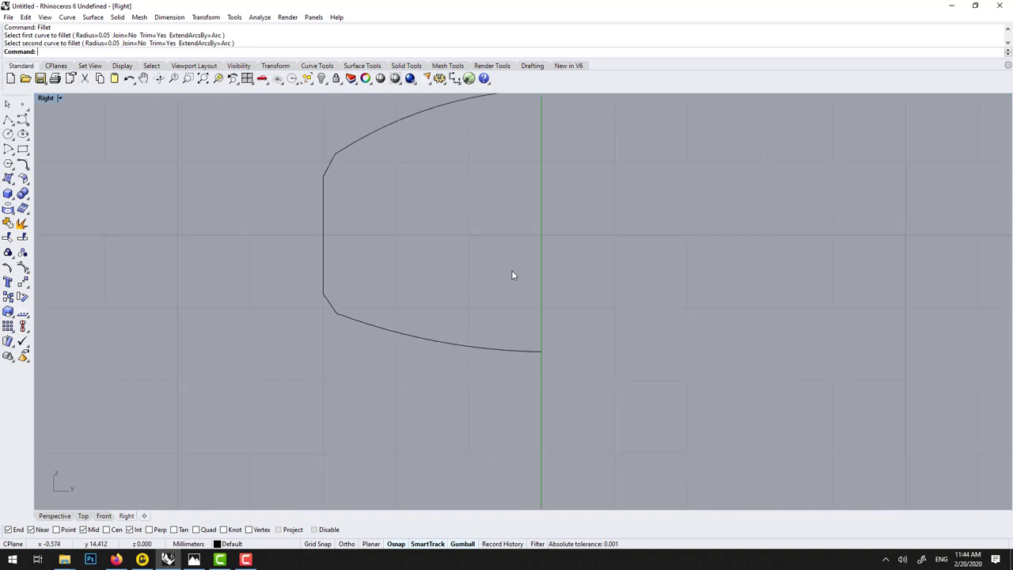
- Join all the curves of the half profile into one open curve
right_click_drag(511, 270, 493, 326)
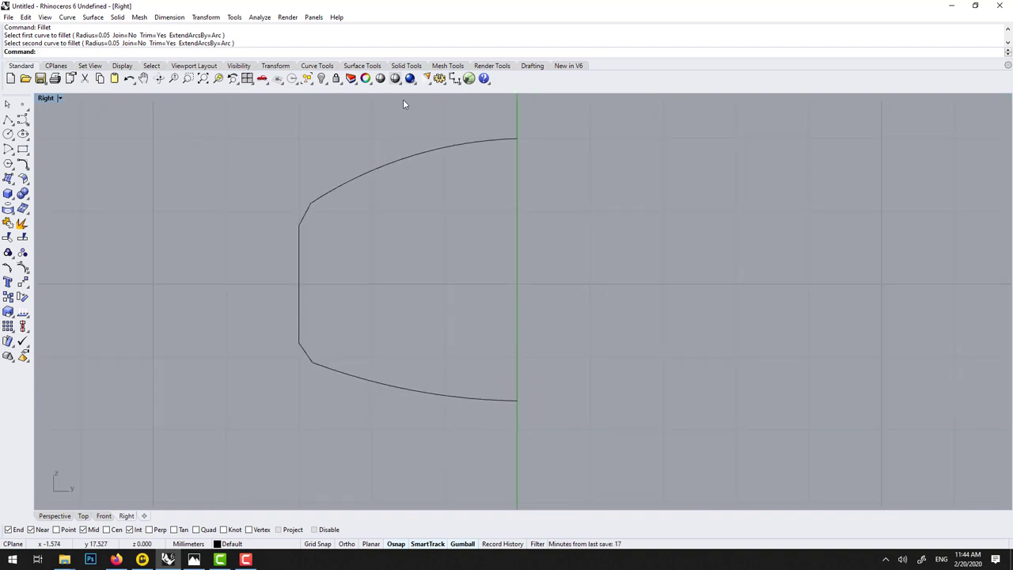
left_click_drag(219, 123, 553, 448)
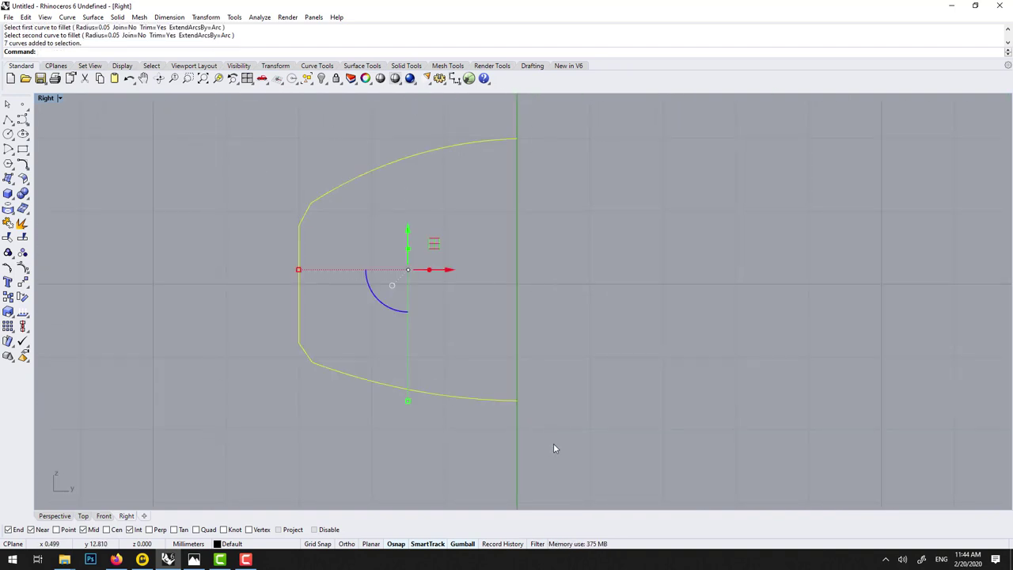
key("ctrl+j")
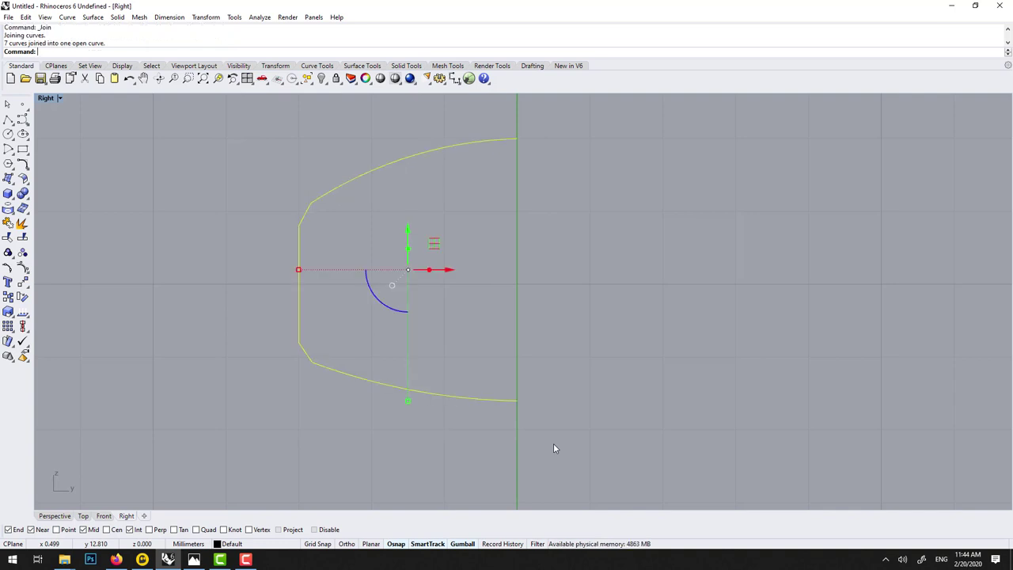
- Mirror a copy of the half profile across the vertical axis, starting the mirror plane at the origin (0)
key("Return")
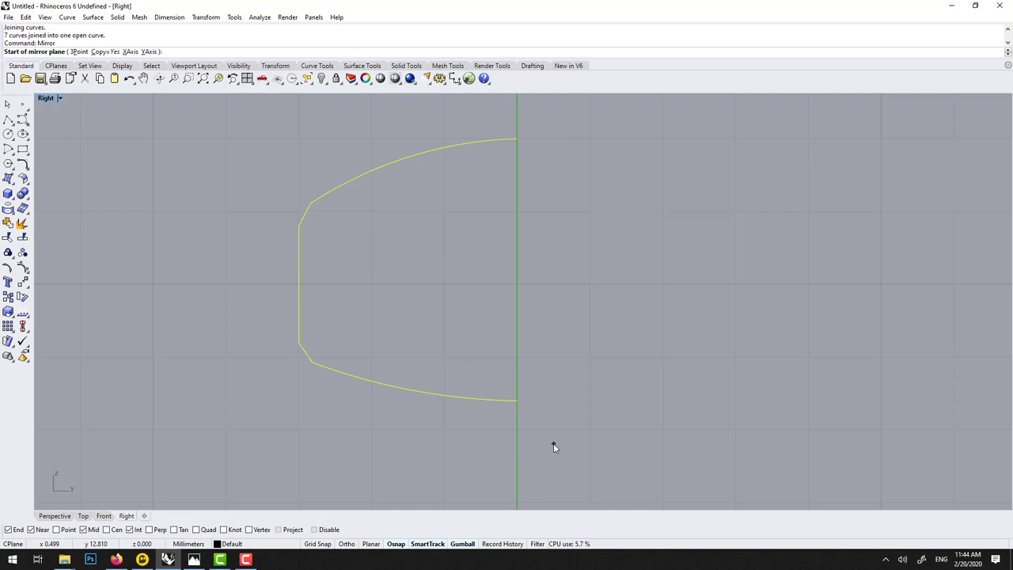
type("0")
key("Return")
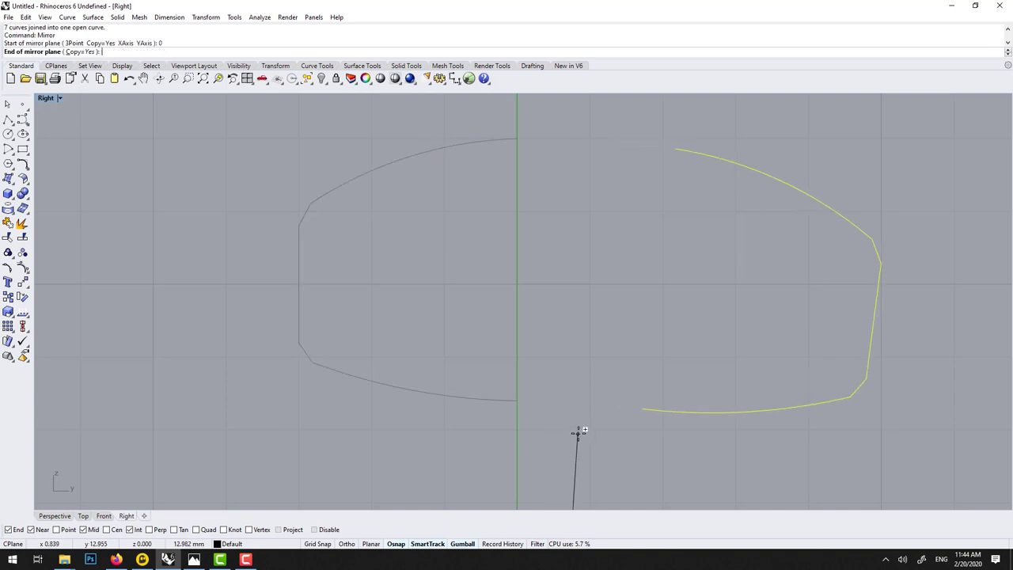
left_click(541, 339)
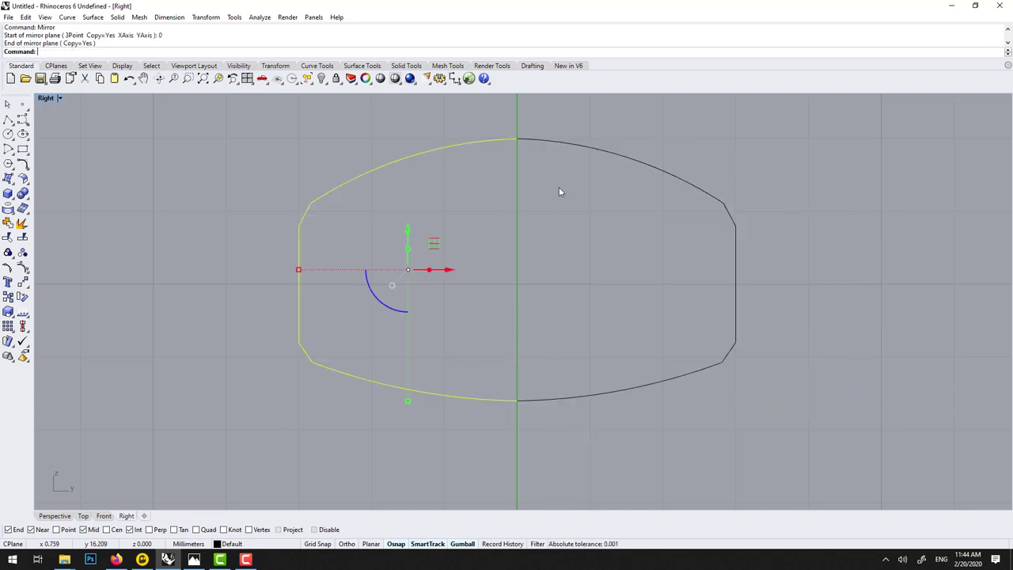
- Join the two profile halves into one closed curve and scale its height down slightly about its centre
left_click_drag(161, 120, 800, 460)
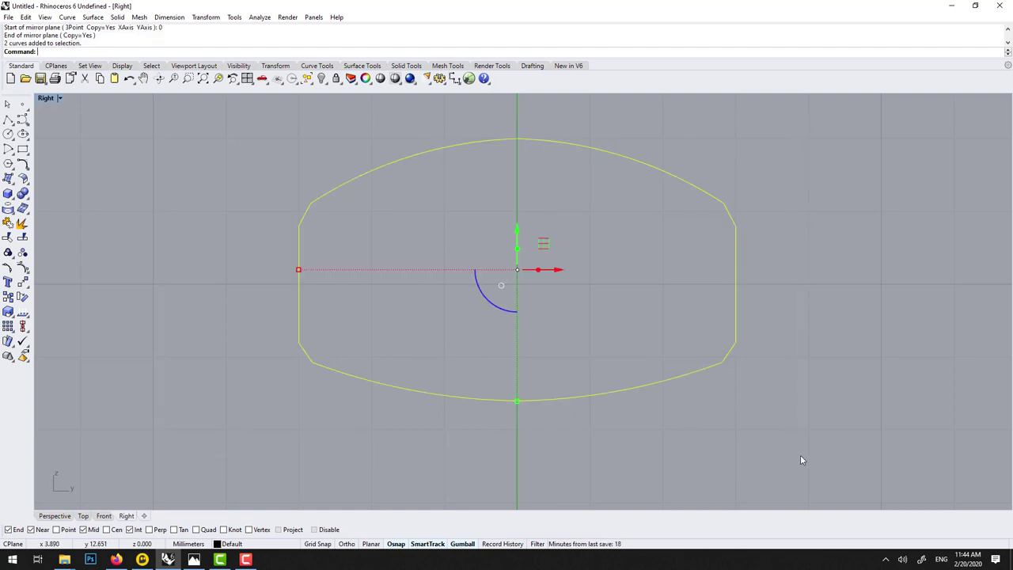
key("ctrl+j")
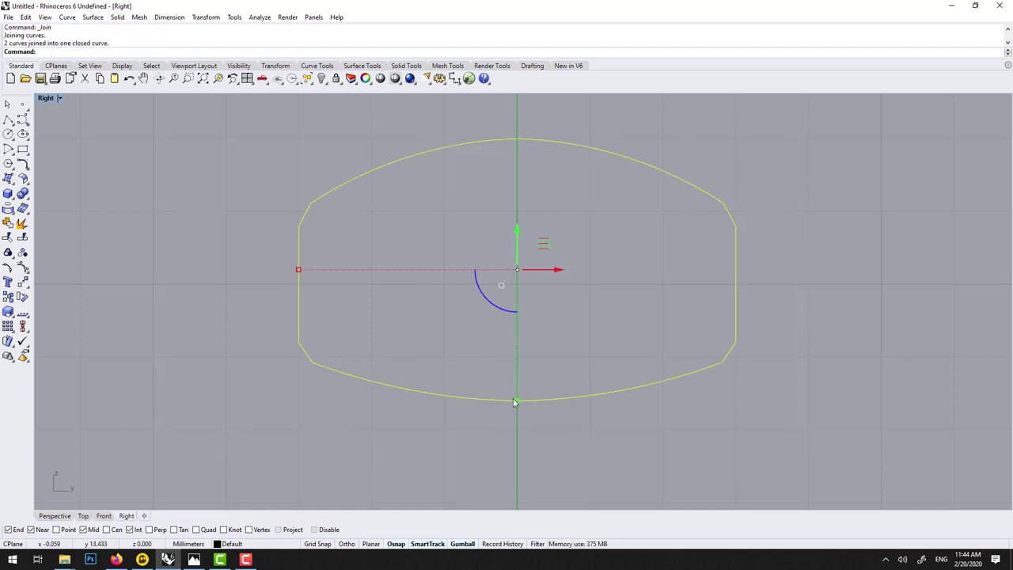
left_click_drag(513, 403, 516, 388)
- Revolve the closed profile through 360 degrees, from start angle 0, around a horizontal axis starting at the origin
scroll(516, 388, "down", 6)
right_click_drag(516, 388, 542, 233)
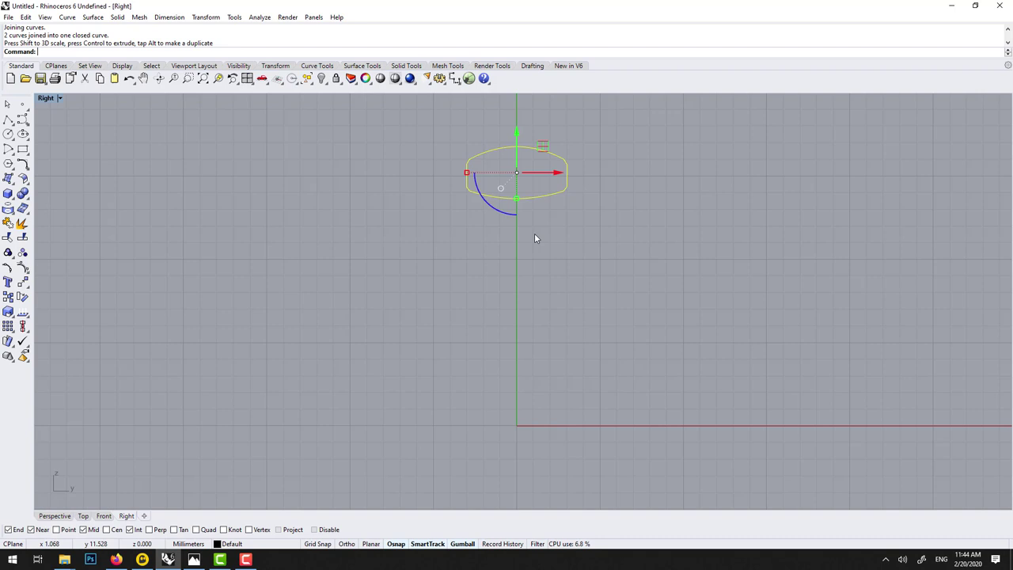
scroll(534, 238, "down", 2)
key("Up")
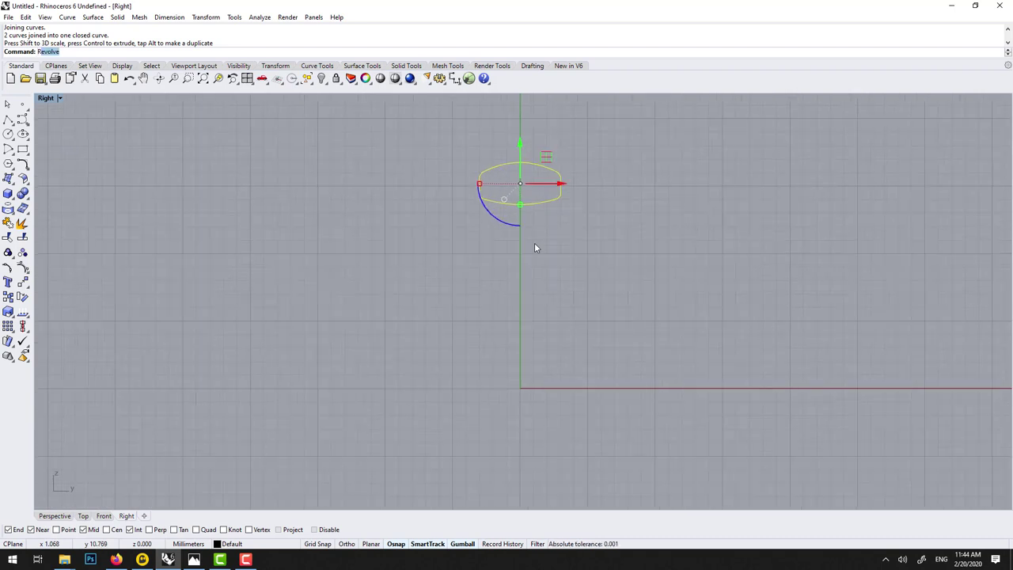
key("Return")
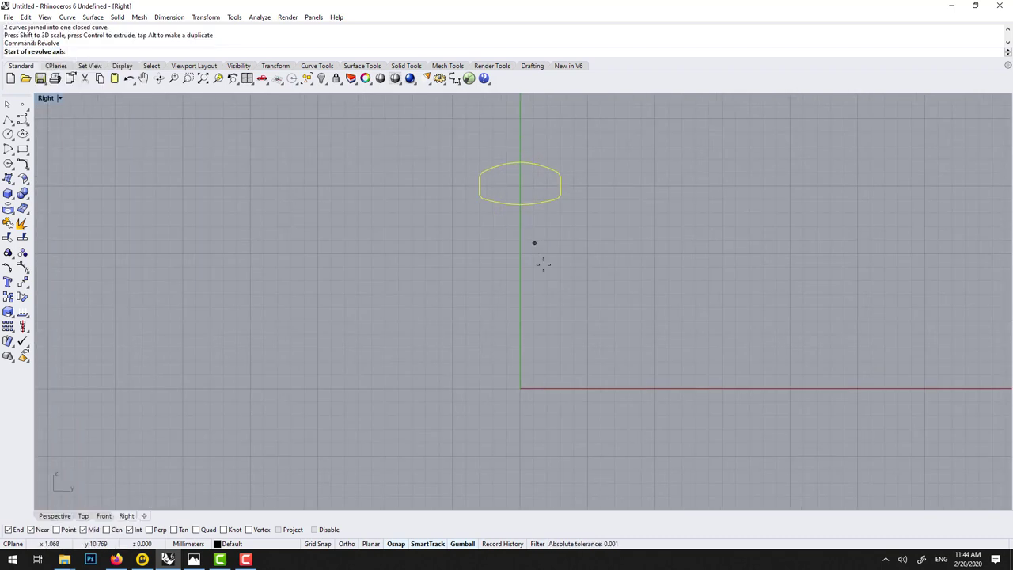
type("0")
key("Return")
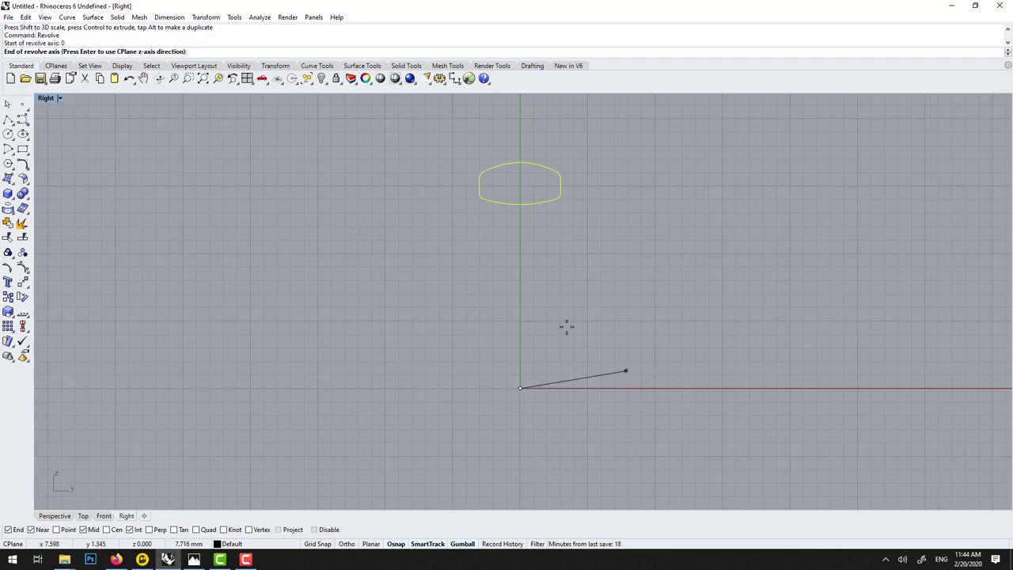
key("F8")
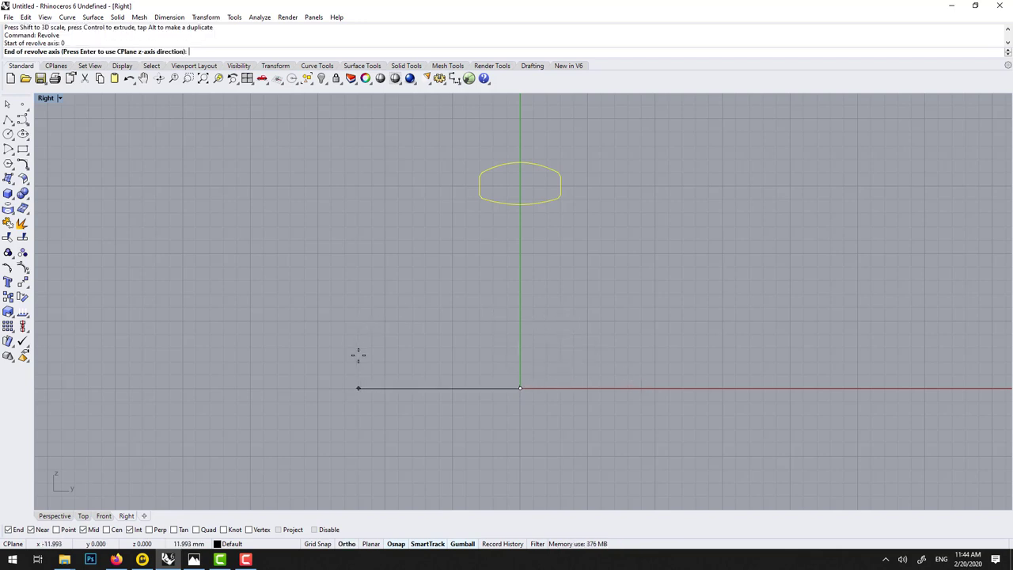
left_click(359, 356)
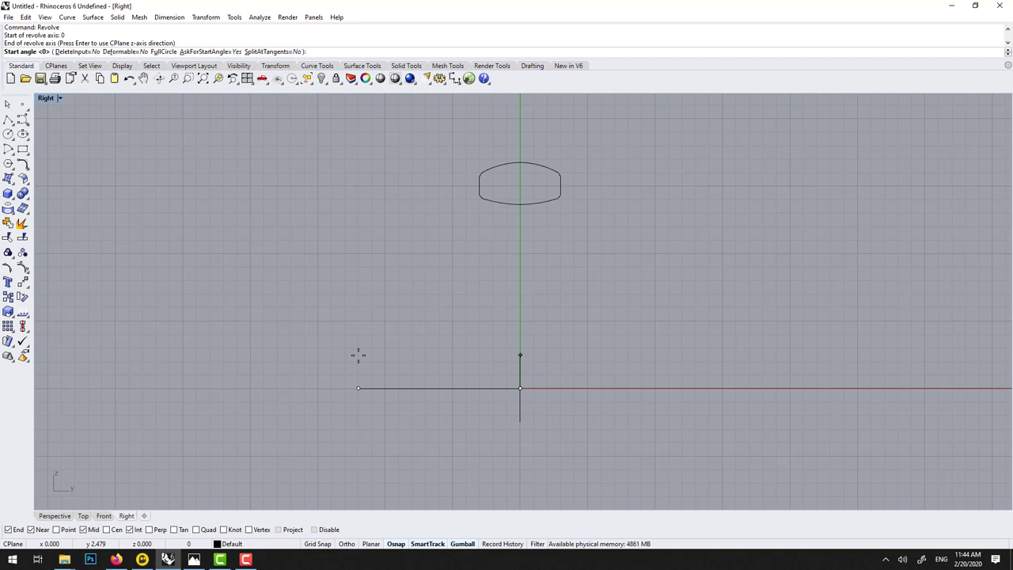
key("Return")
key("Return")
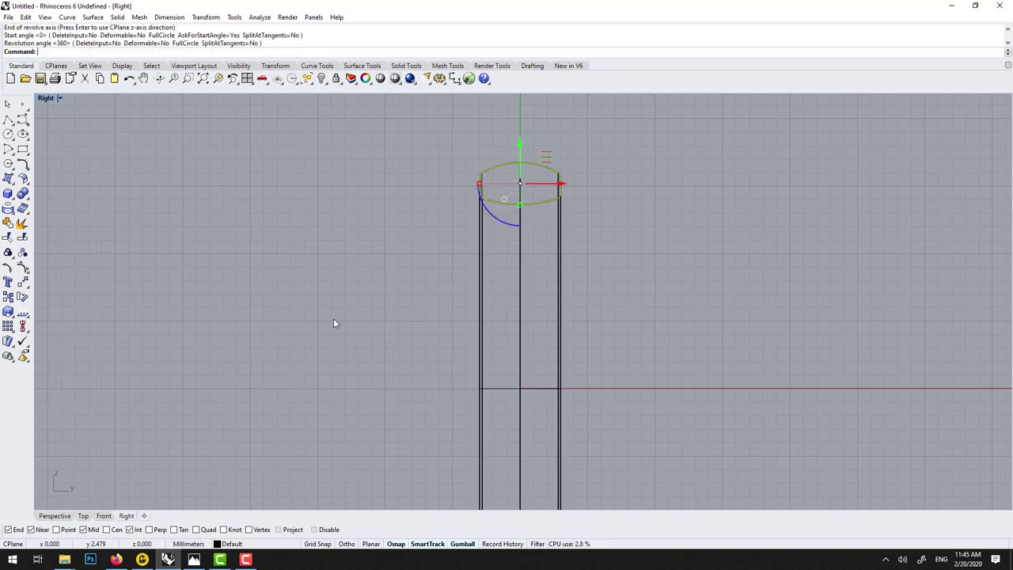
- Hide the closed profile curve in the maximized Perspective viewport, leaving the revolved ring band displayed
double_click(45, 97)
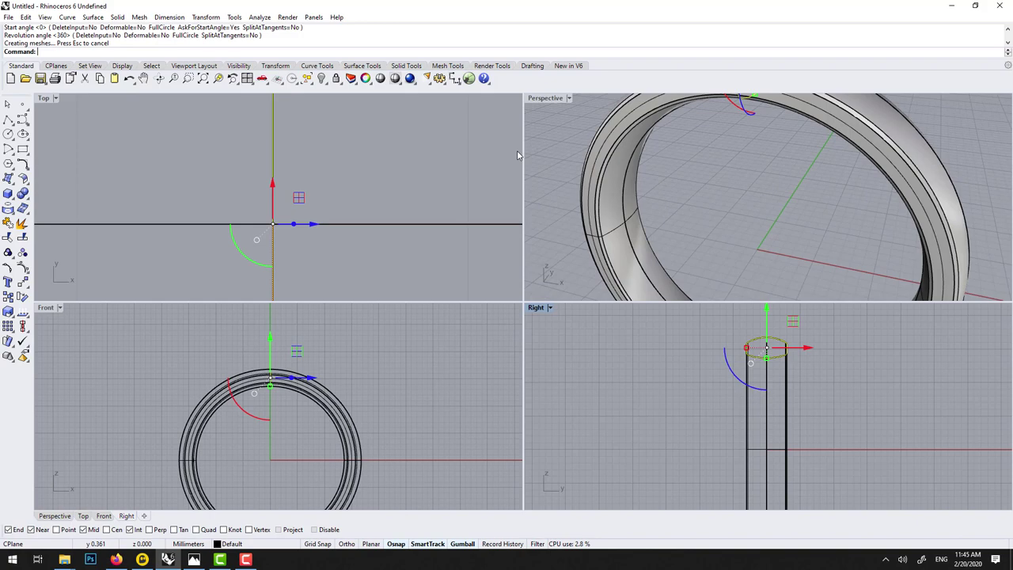
double_click(539, 98)
scroll(490, 218, "down", 5)
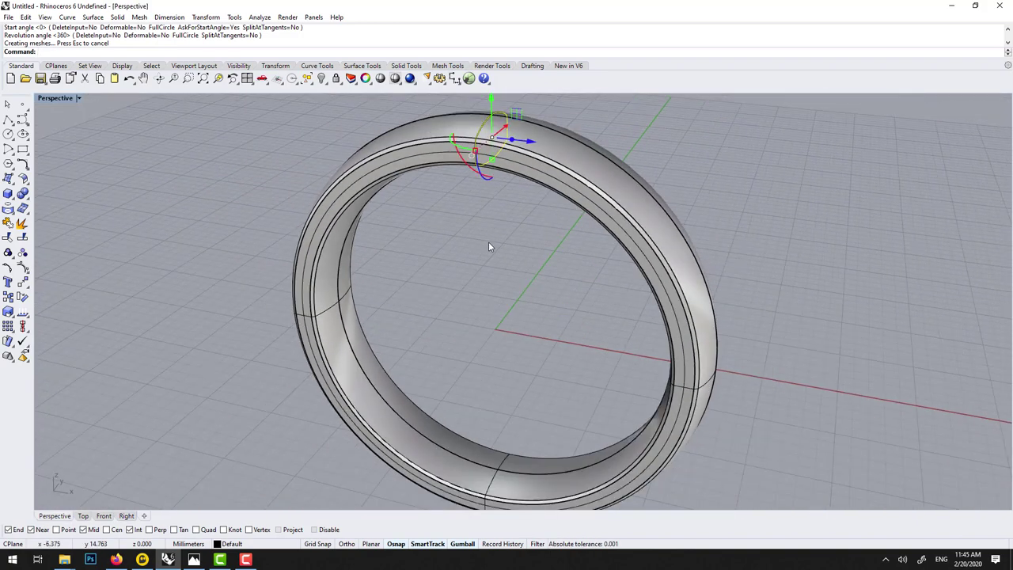
right_click_drag(491, 244, 559, 240)
key("Delete")
key("ctrl+z")
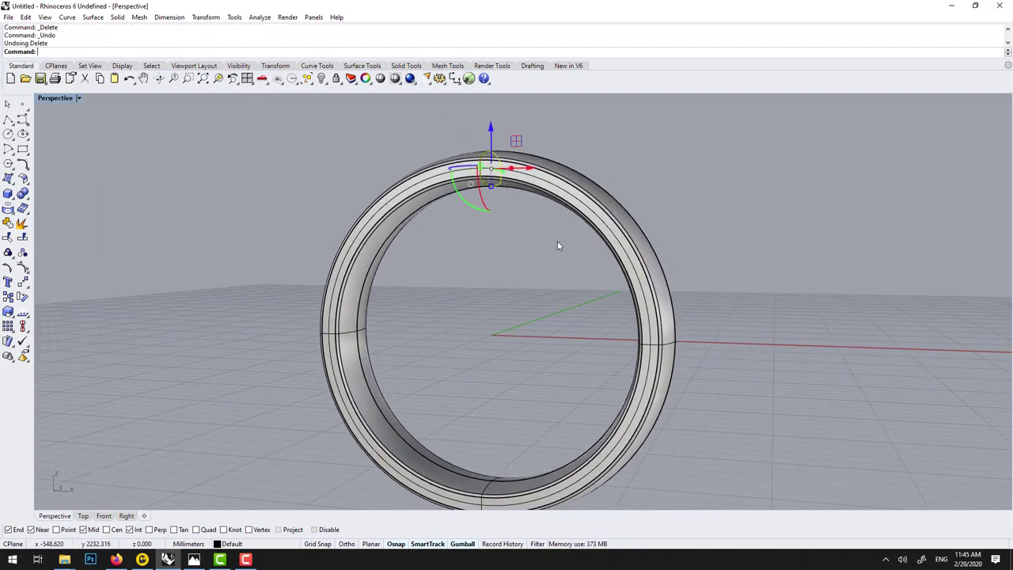
key("Return")
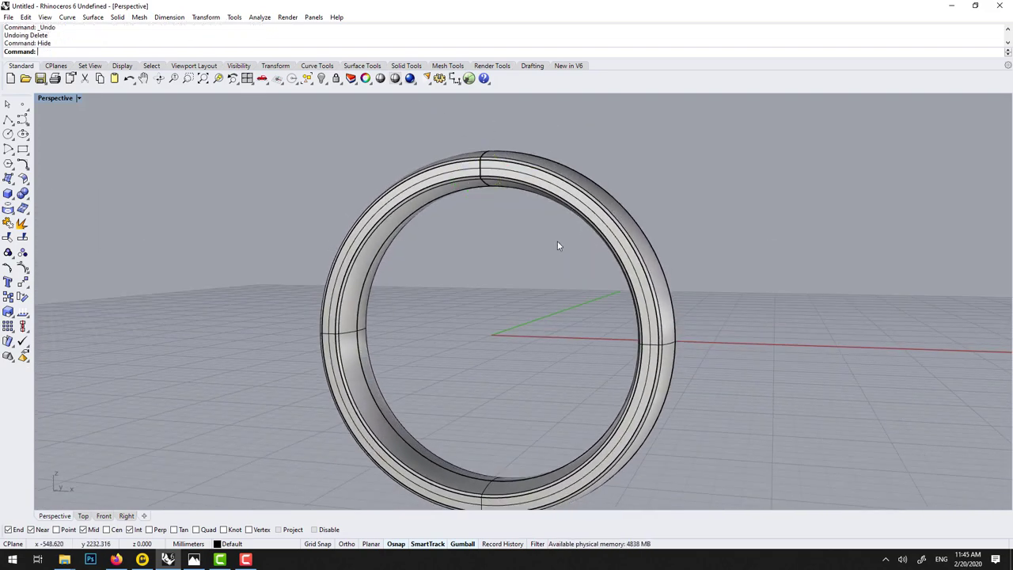
right_click_drag(559, 270, 489, 295)
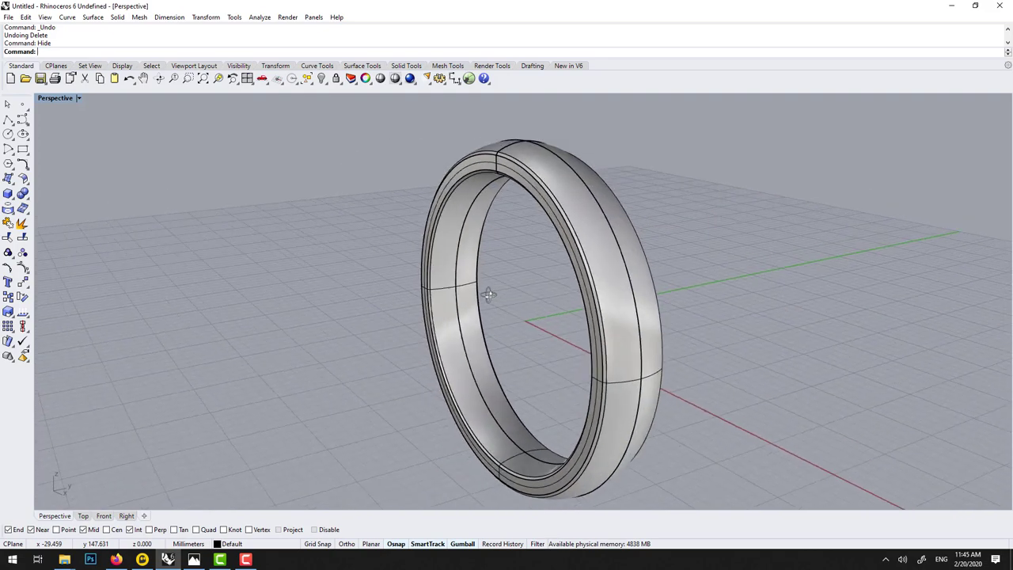
- In a maximized Front view, draw a circle centred on the origin, about 34 mm in diameter, just outside the ring band
double_click(57, 99)
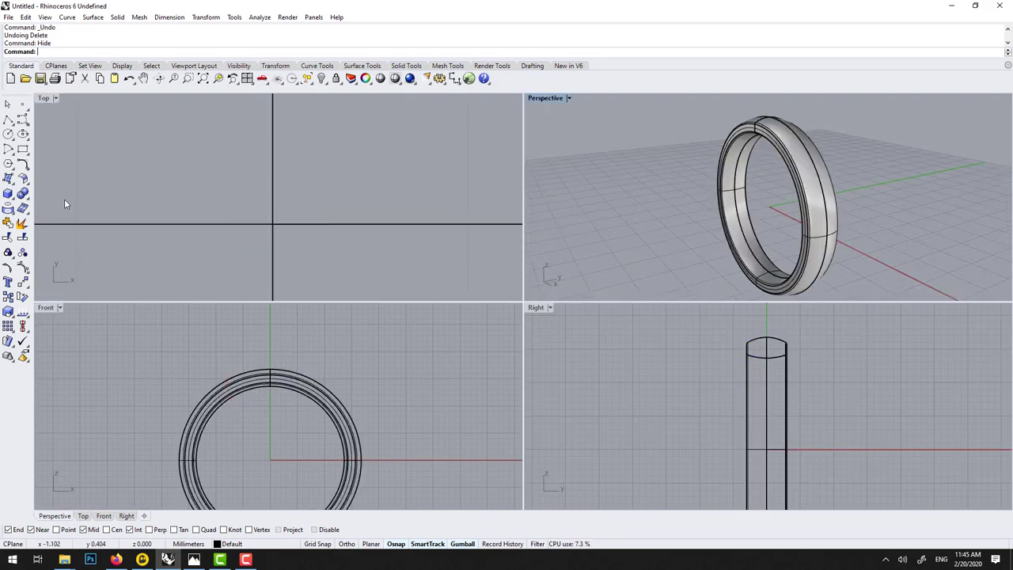
double_click(52, 308)
scroll(541, 346, "down", 1)
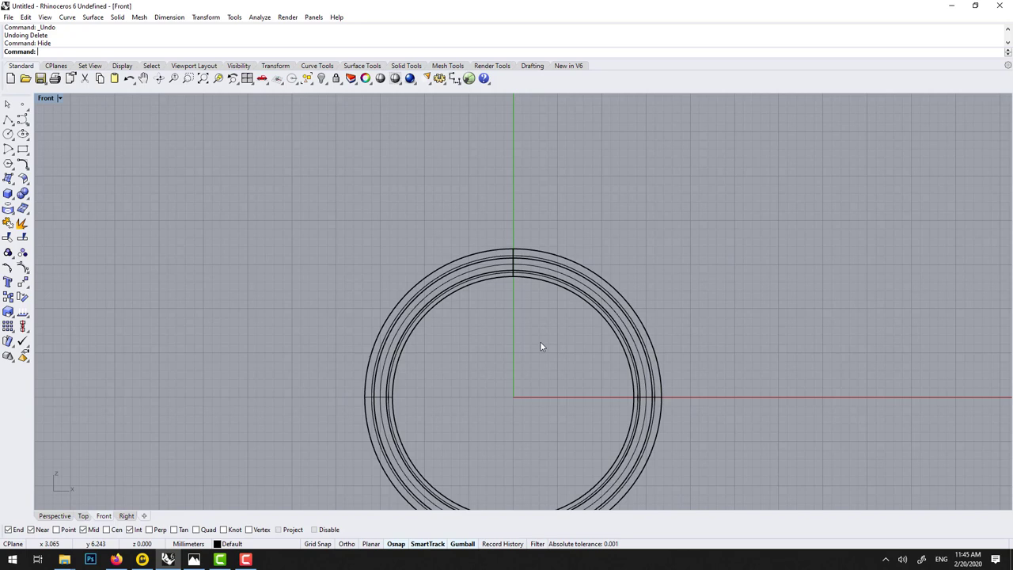
key("Return")
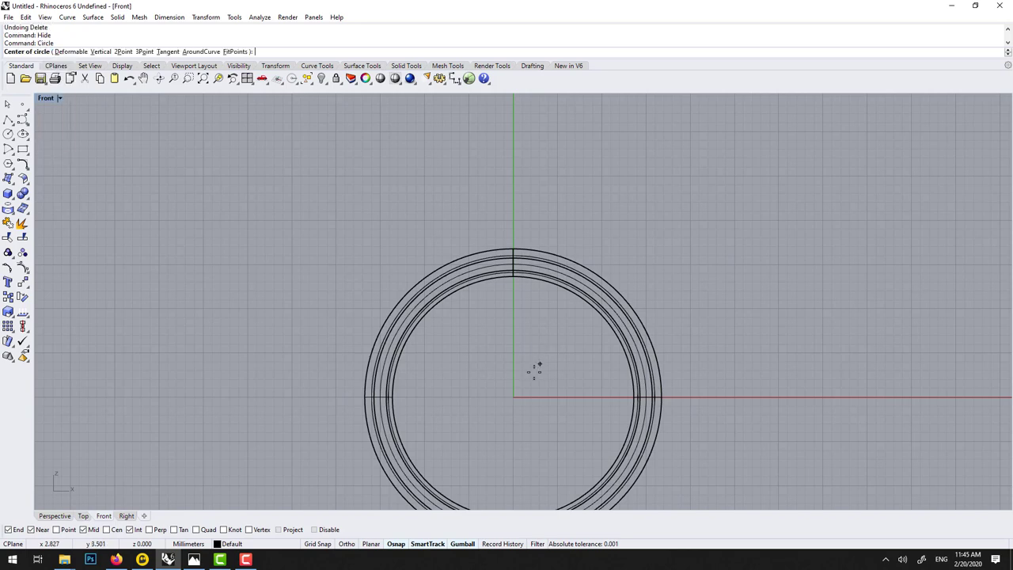
left_click(513, 397)
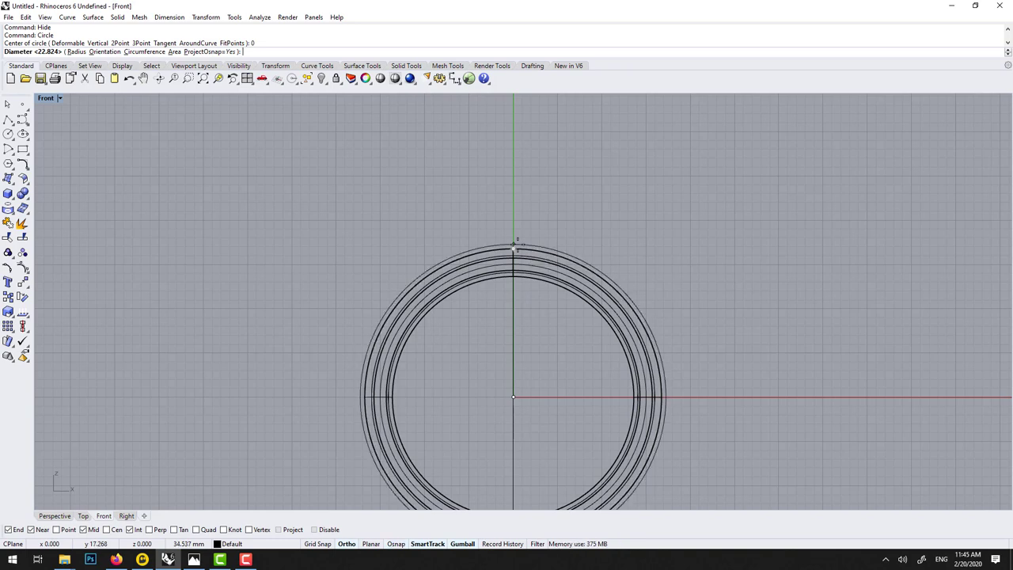
scroll(512, 248, "up", 4)
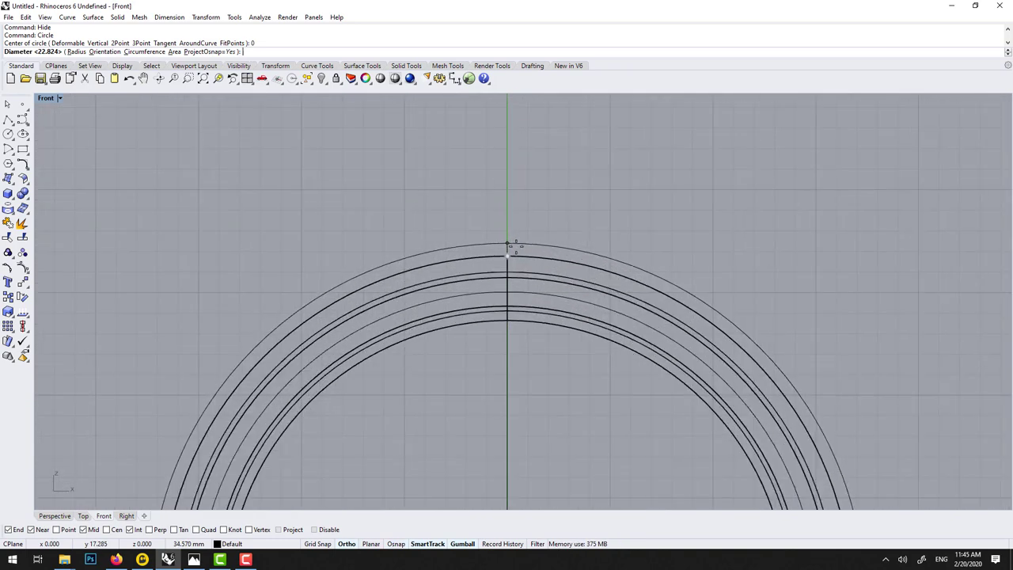
left_click(513, 249)
- Move the ring band 50 mm along the positive X axis, clear of the circle, and deselect it
left_click(515, 261)
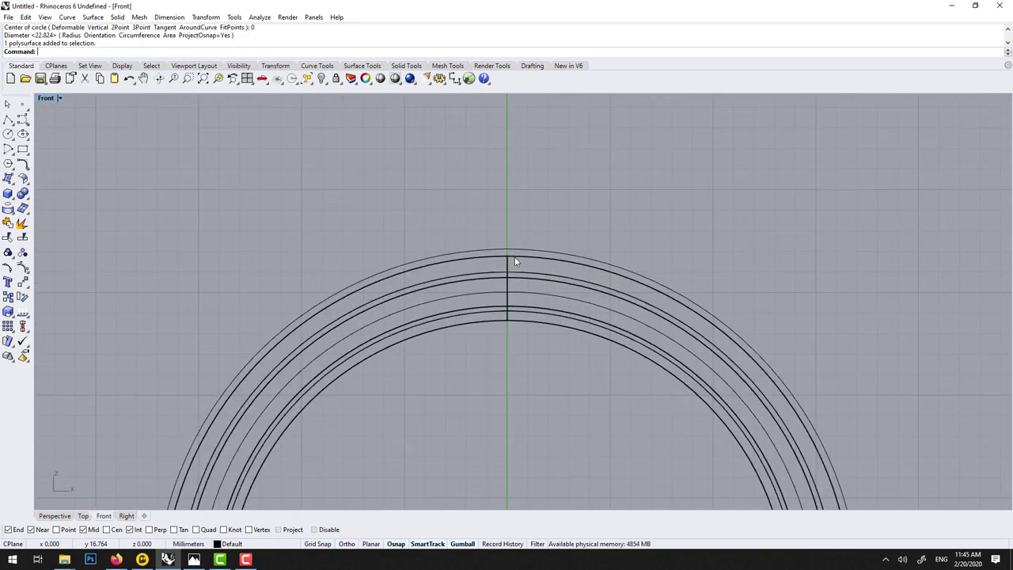
scroll(518, 273, "down", 4)
scroll(534, 394, "down", 2)
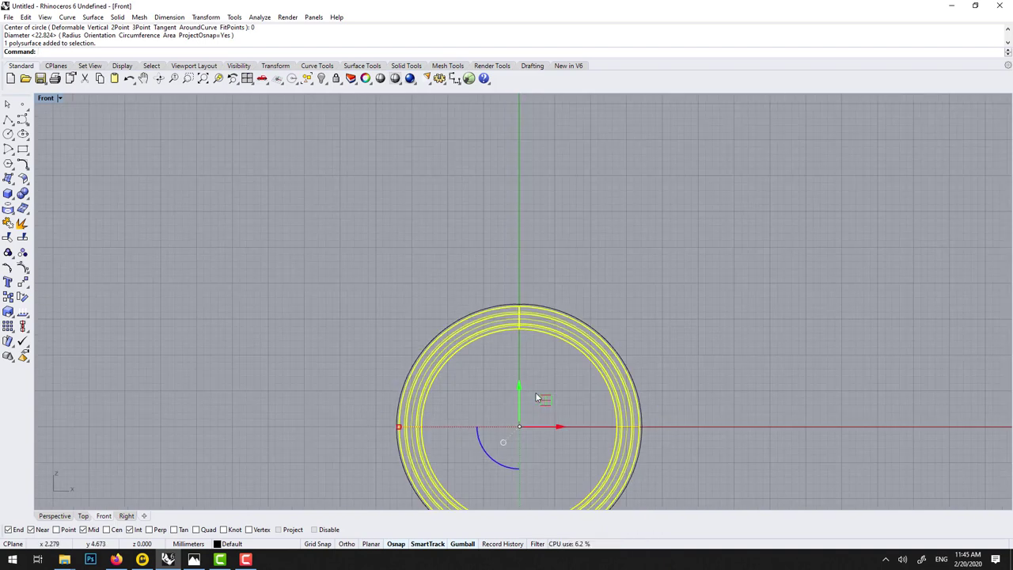
right_click_drag(536, 396, 588, 334)
left_click(592, 336)
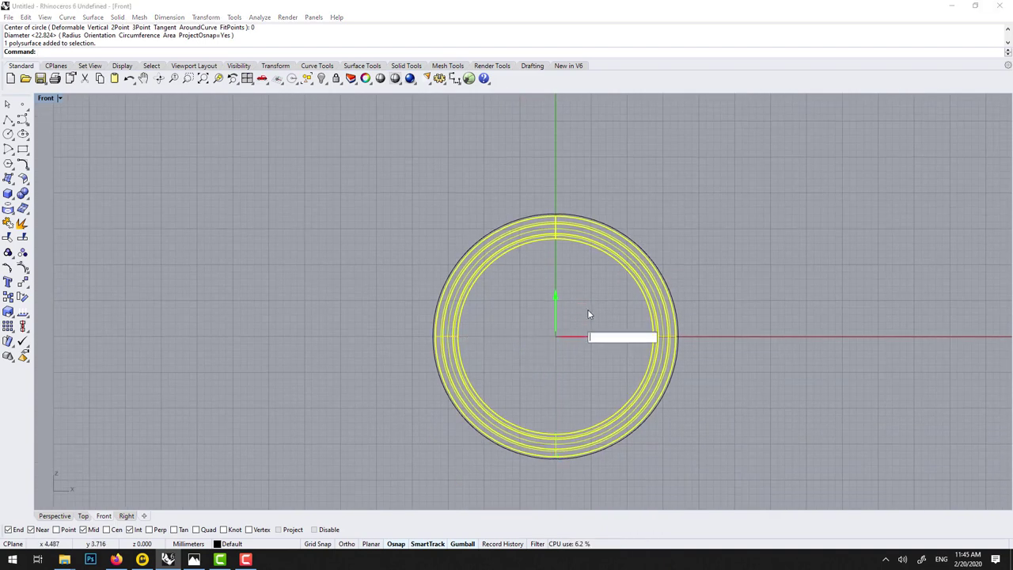
type("50")
key("Return")
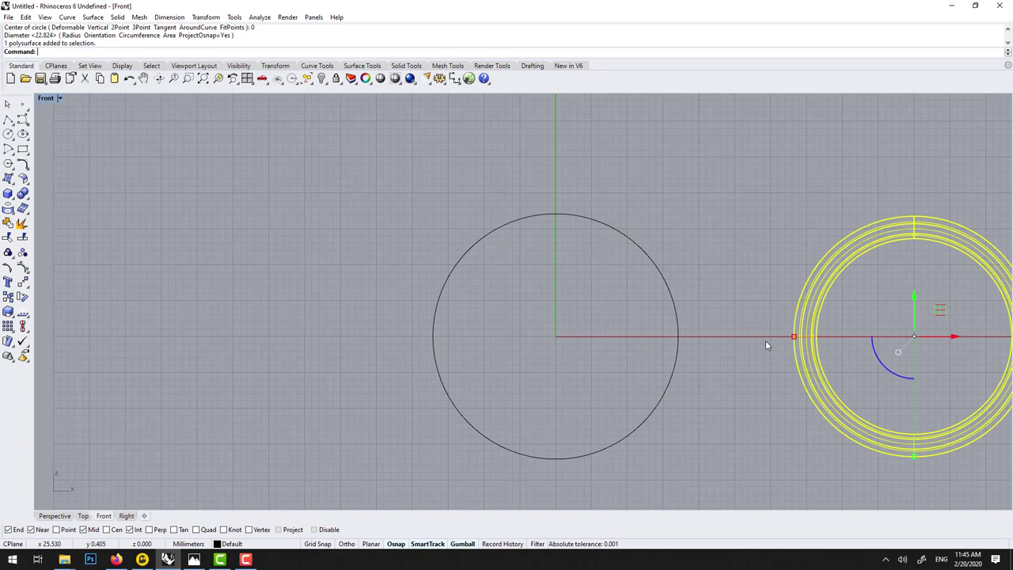
left_click(517, 274)
right_click_drag(586, 292, 524, 292)
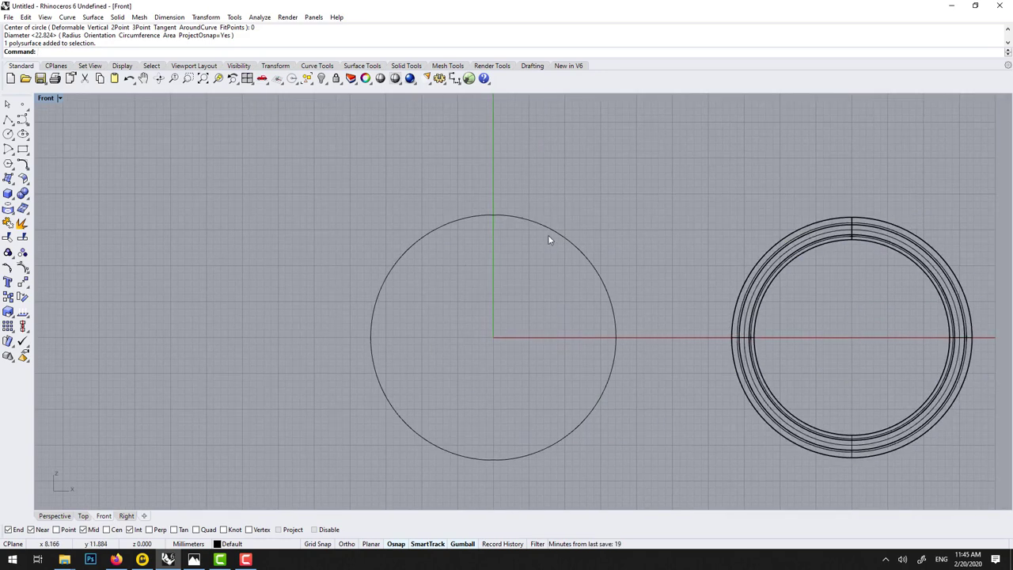
- Try a 10-turn spiral around the circle with freehand radii of about 1.19 and 0.87 mm, then delete it
left_click(536, 227)
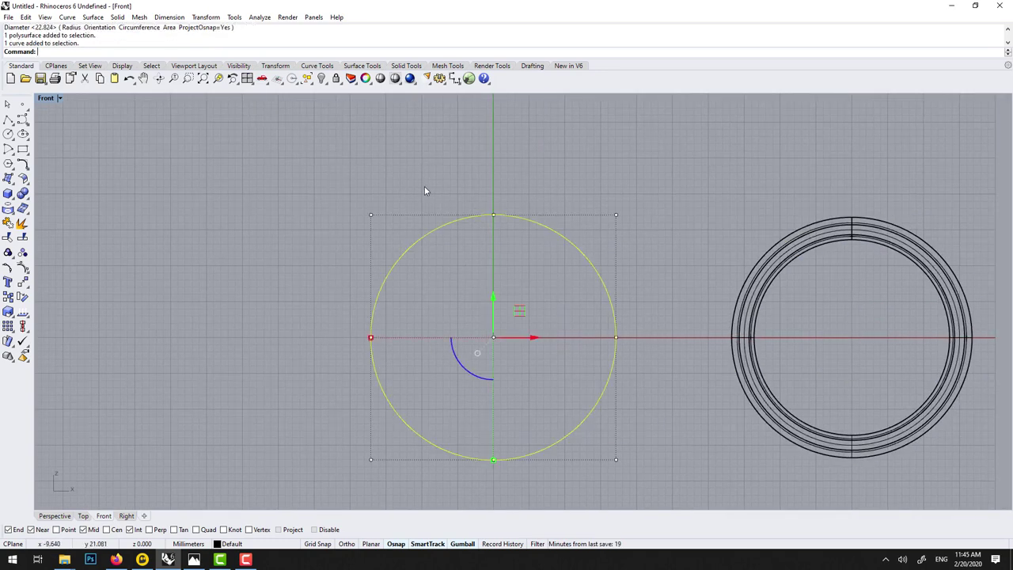
key("Escape")
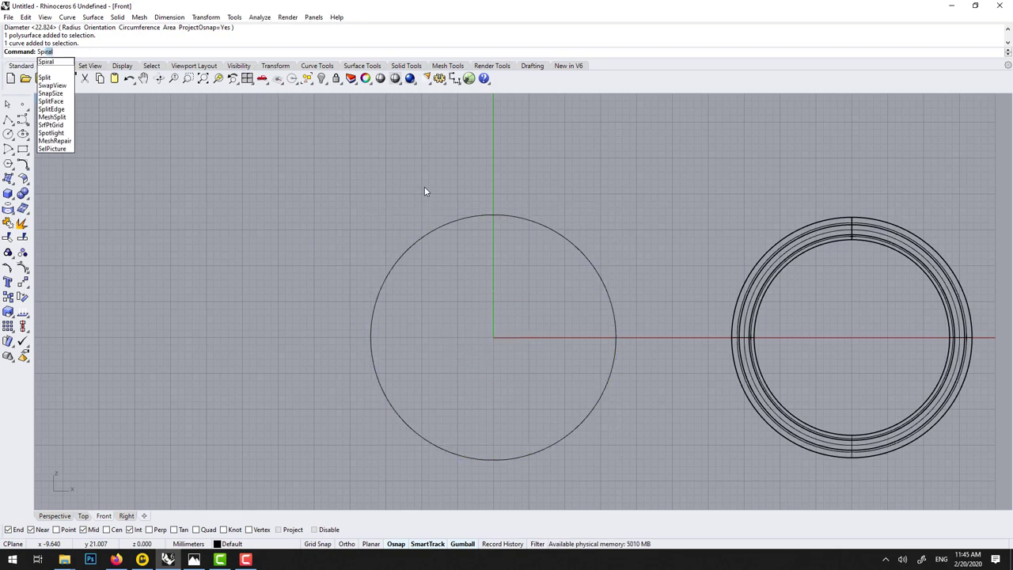
key("Return")
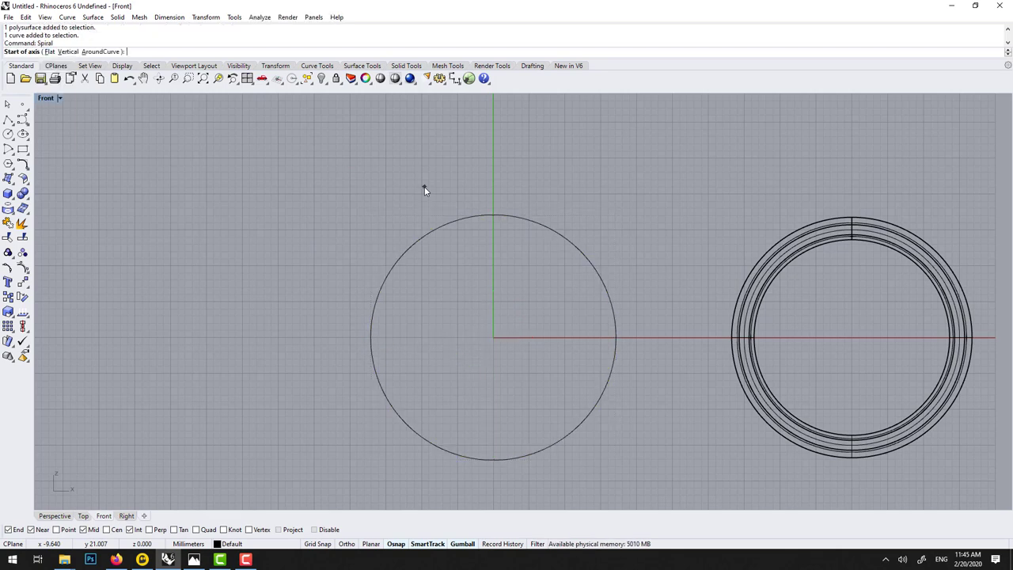
left_click(100, 52)
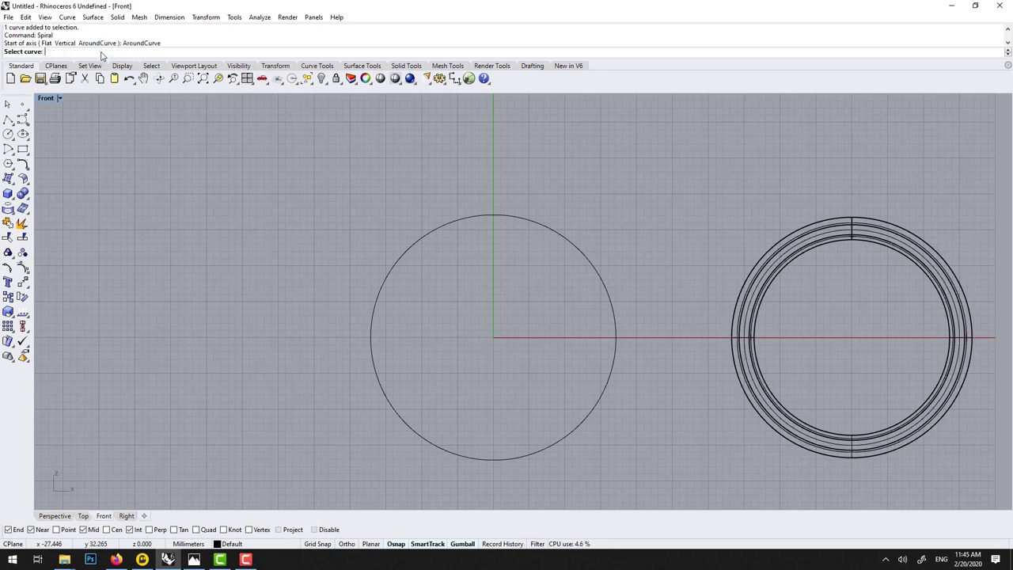
left_click(471, 215)
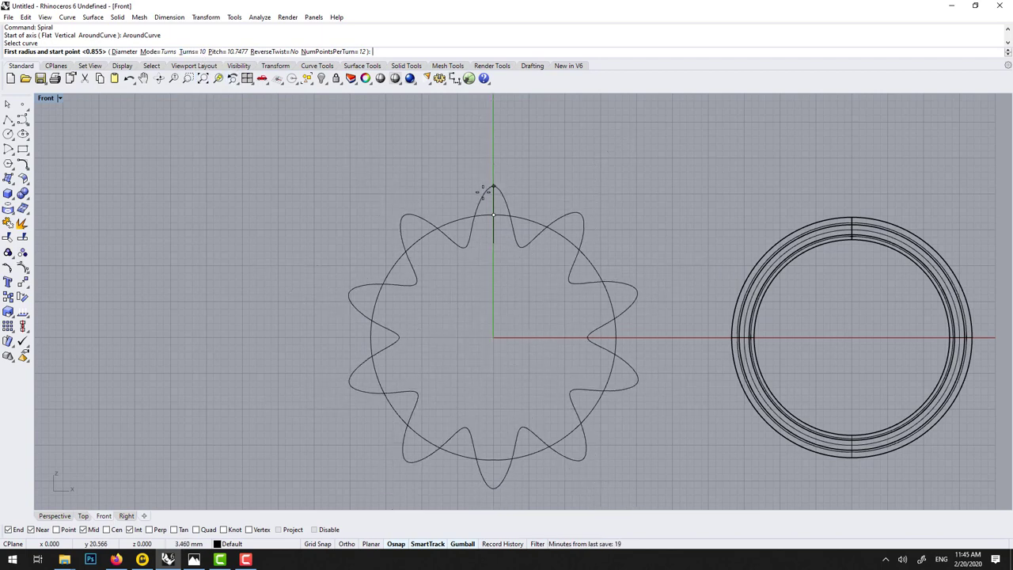
scroll(492, 212, "up", 4)
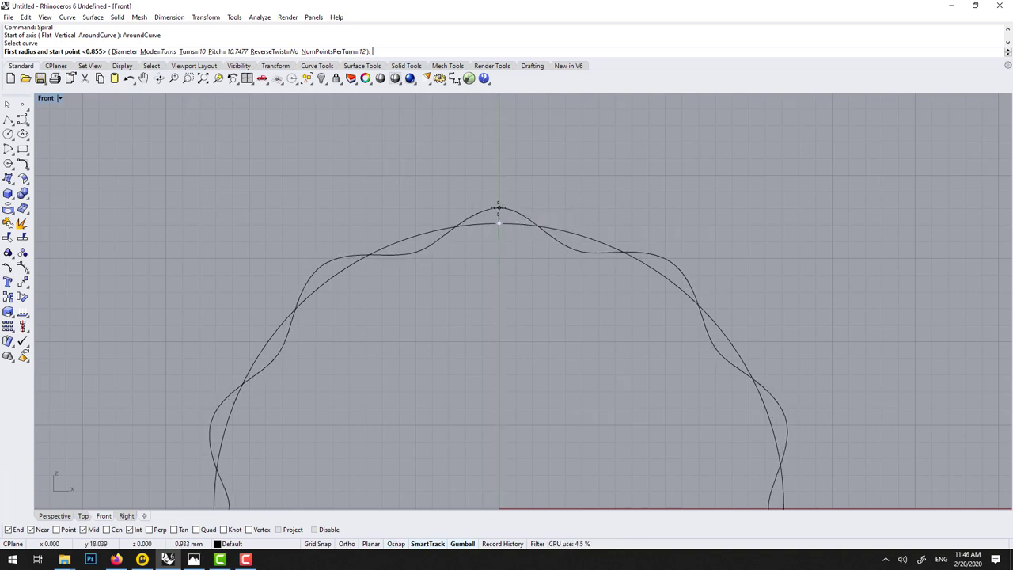
left_click(499, 204)
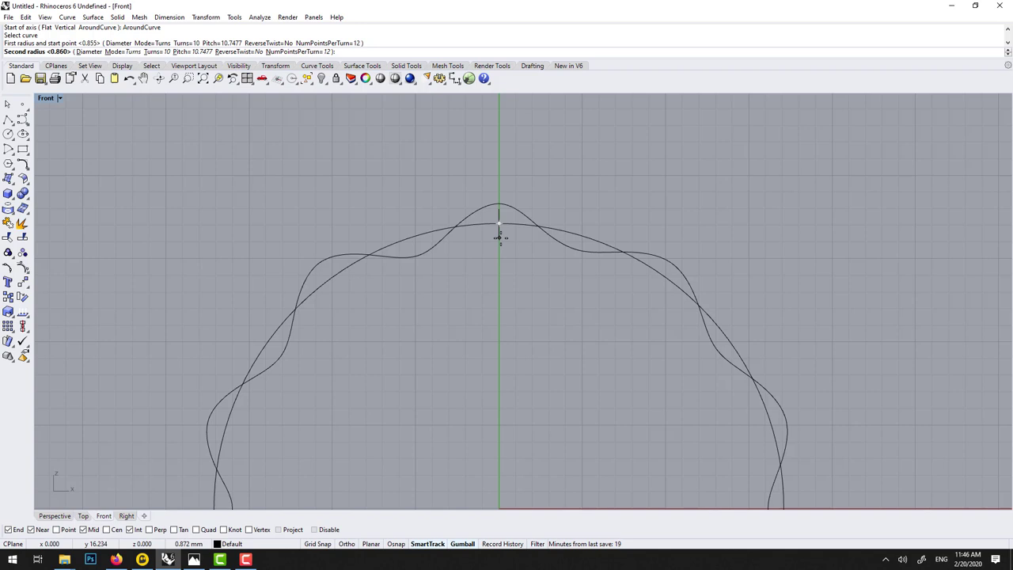
left_click(499, 237)
scroll(526, 225, "up", 2)
scroll(532, 230, "up", 2)
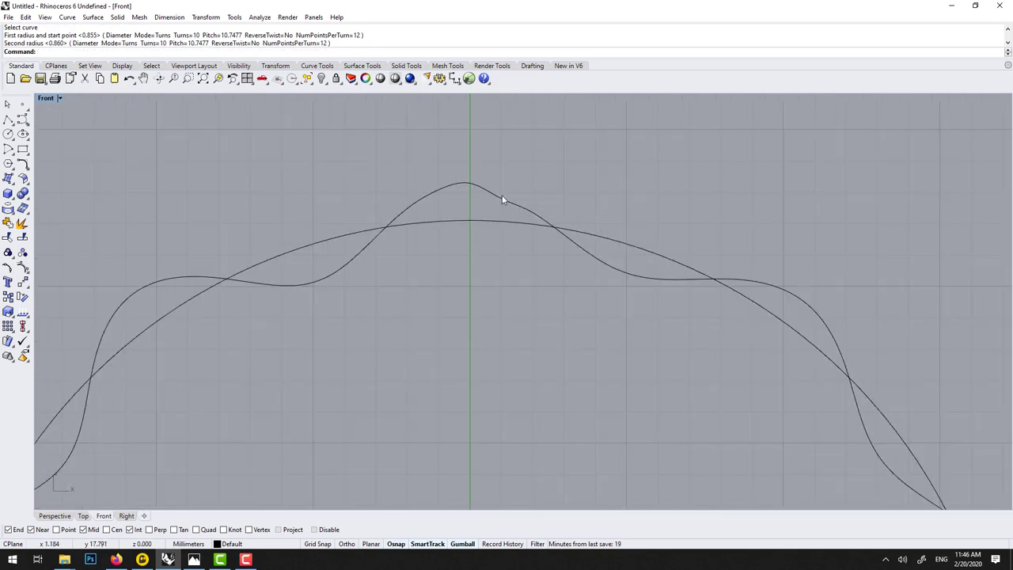
left_click(496, 200)
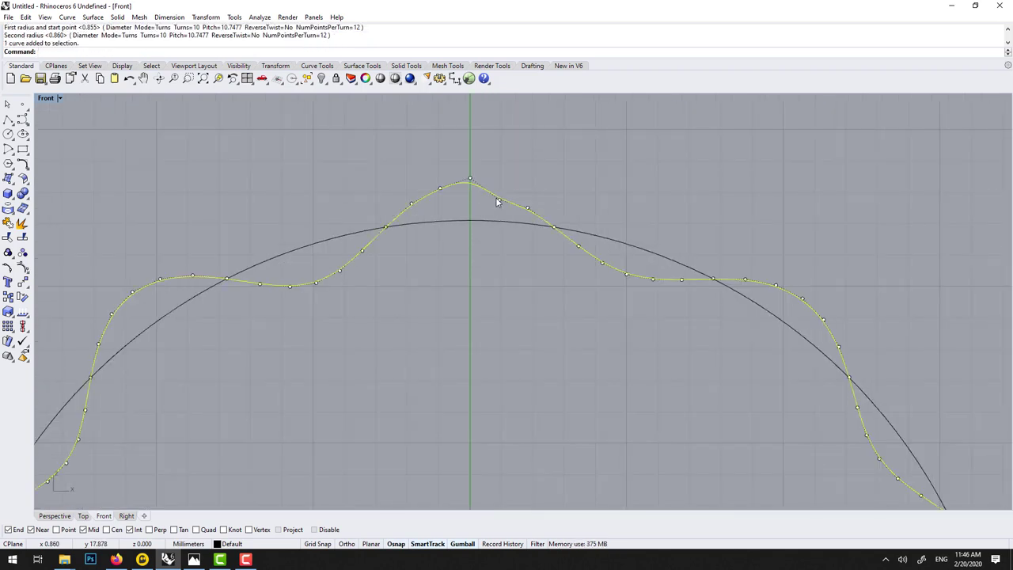
key("Delete")
- Draw a 10-turn spiral around the circle with a first radius of 1 mm and a second radius of about 1 mm, starting inside the circle
key("Return")
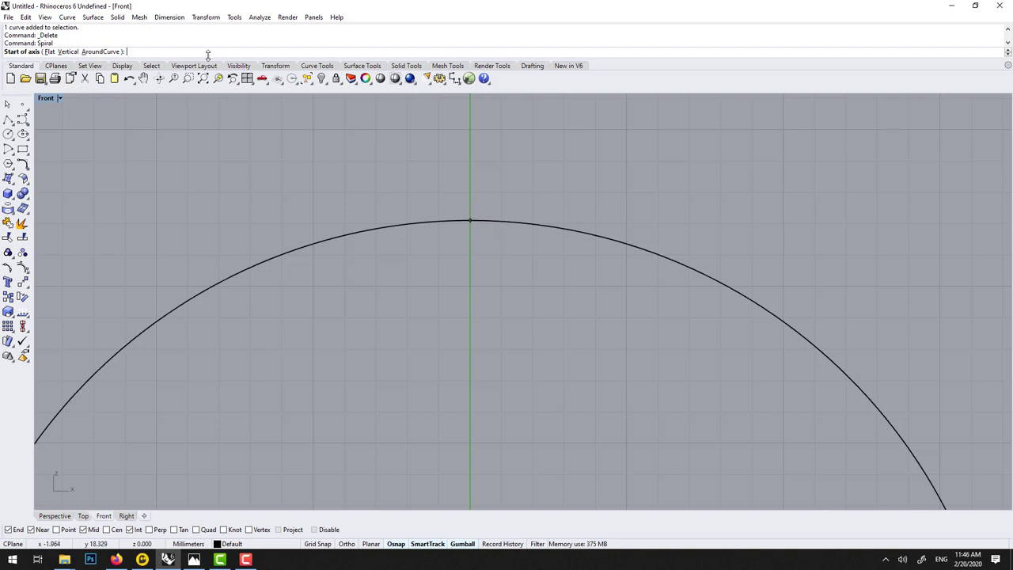
type("a")
key("Return")
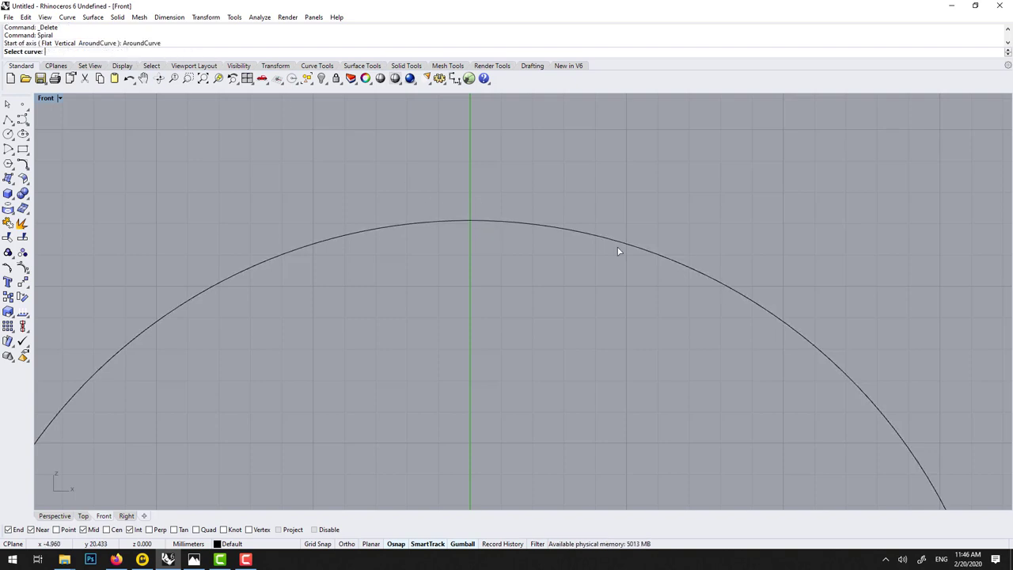
left_click(624, 246)
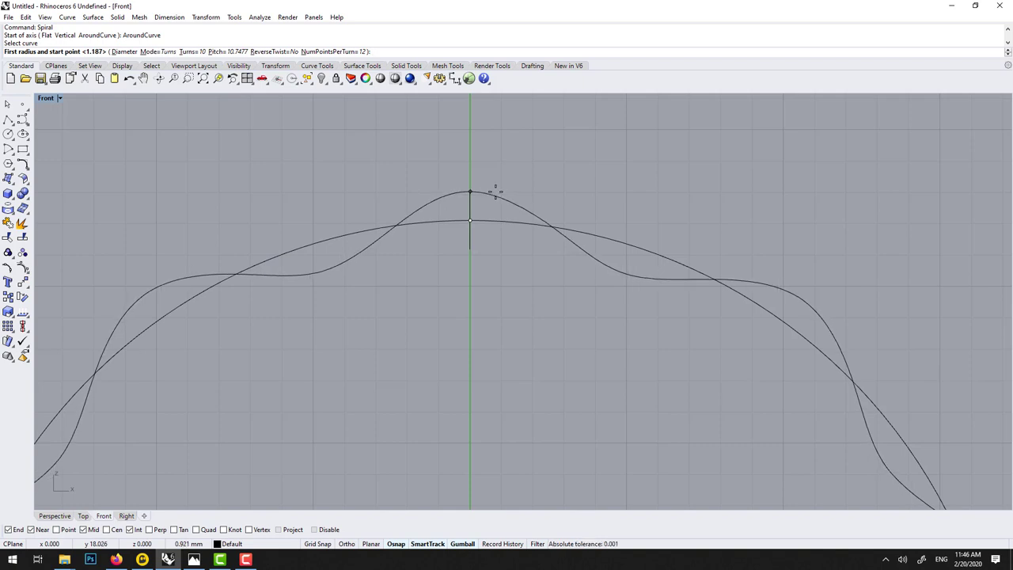
type("1")
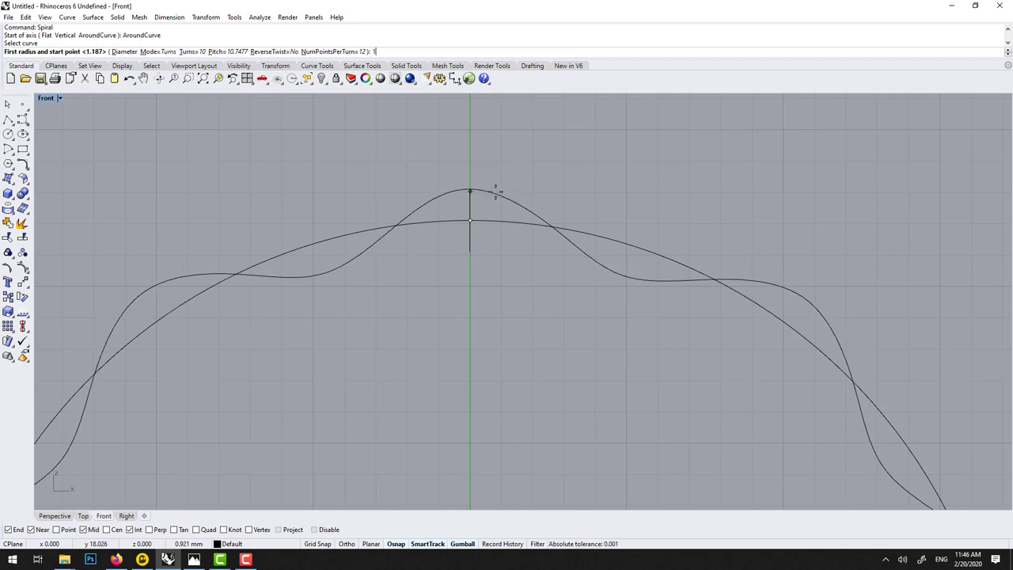
key("Return")
type("1")
key("Return")
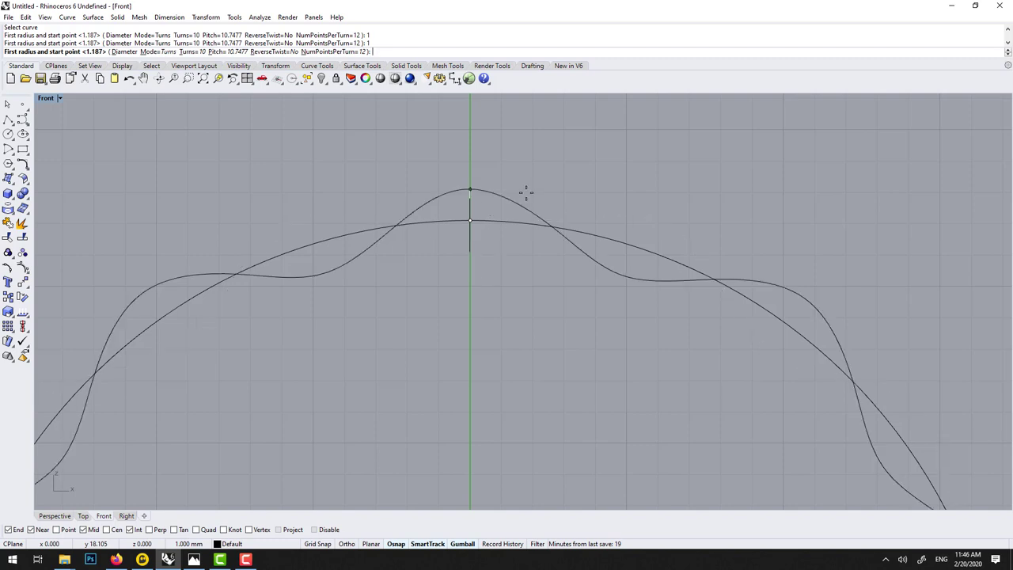
left_click(520, 253)
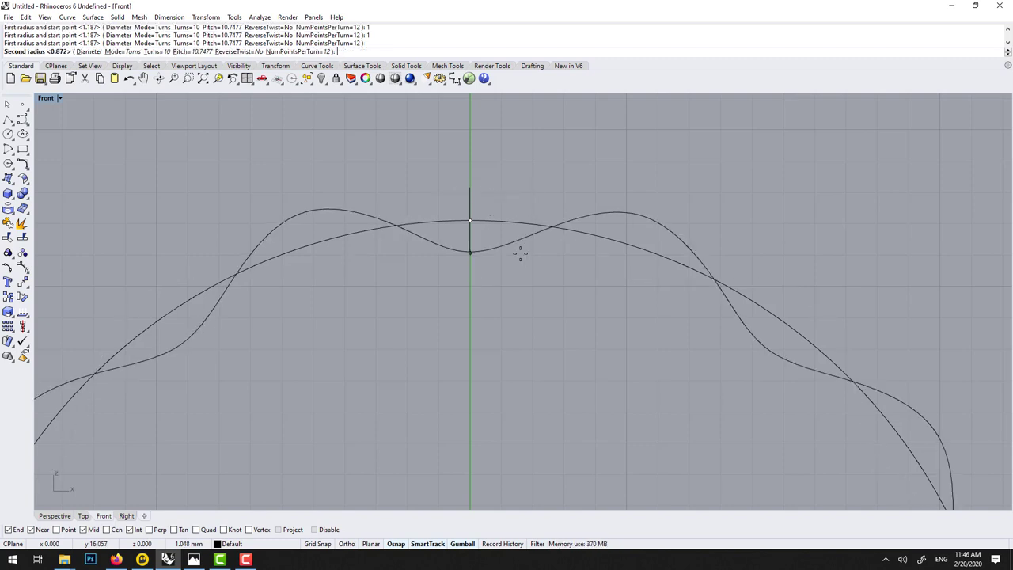
left_click(520, 252)
- Delete the guide circle, keeping the wavy spiral curve
scroll(519, 253, "down", 4)
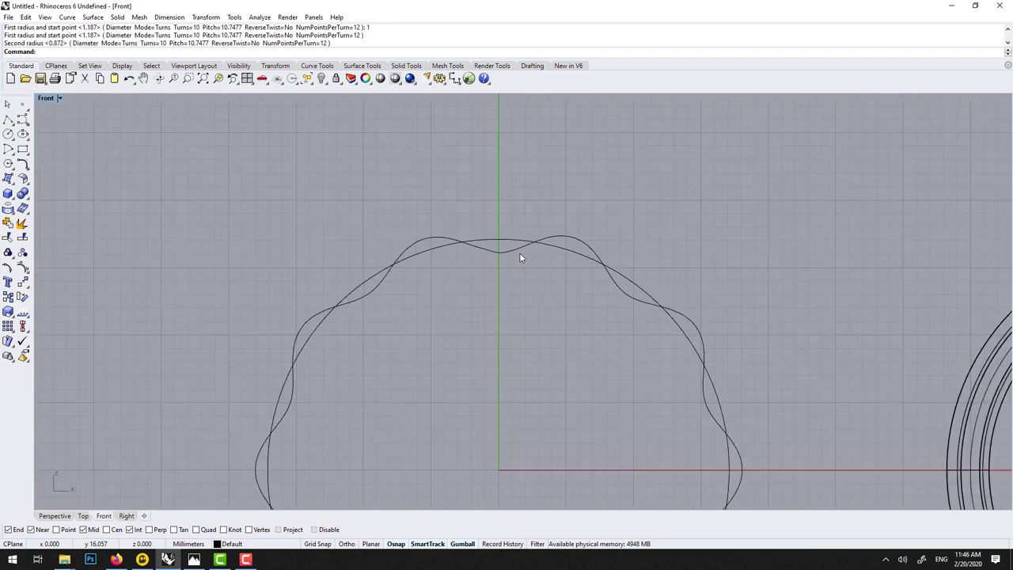
scroll(522, 265, "down", 3)
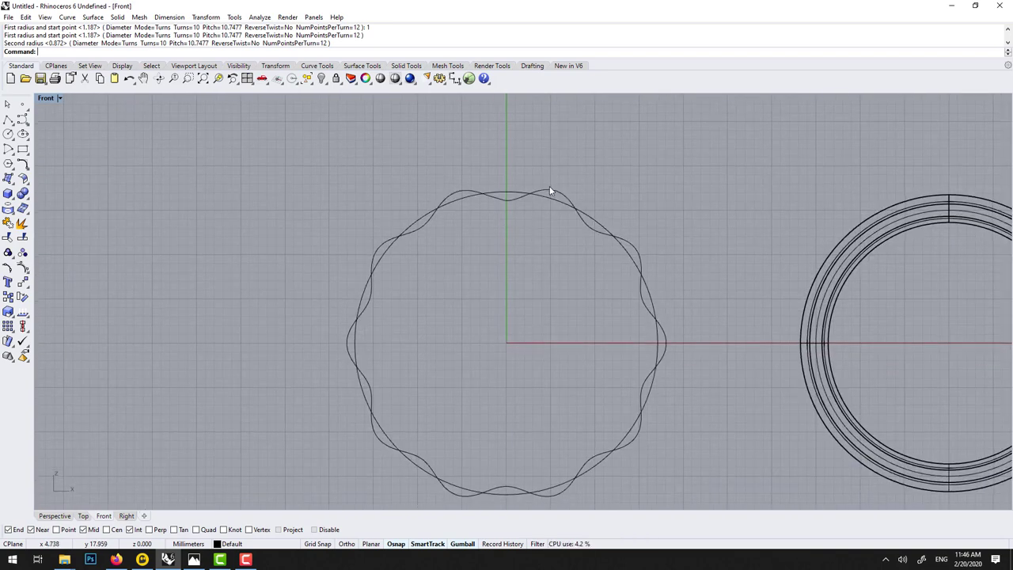
left_click(549, 191)
left_click(510, 194, "shift")
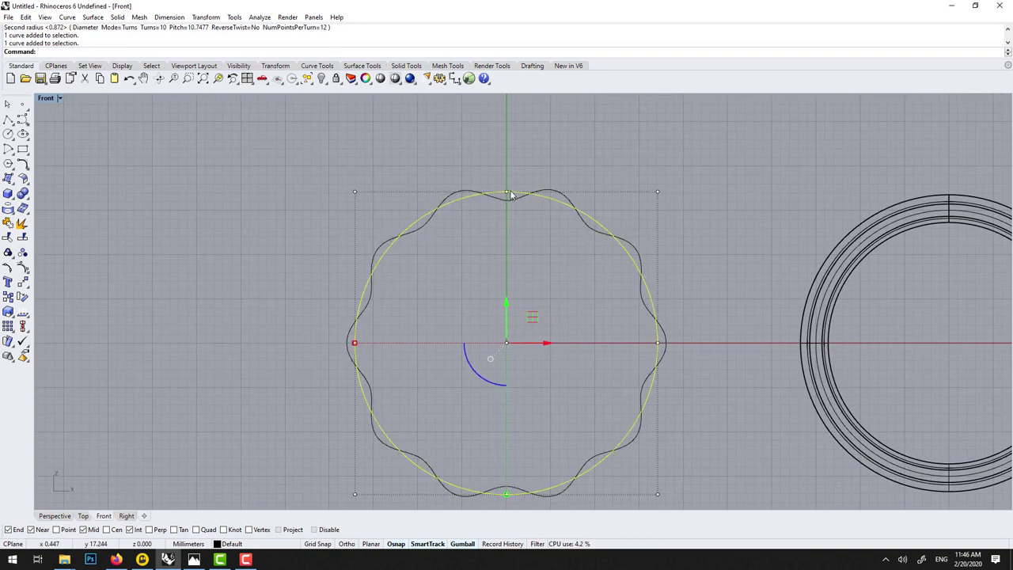
key("Delete")
- Pipe the closed spiral curve with a radius of 0.6 mm and no additional radii
left_click(492, 198)
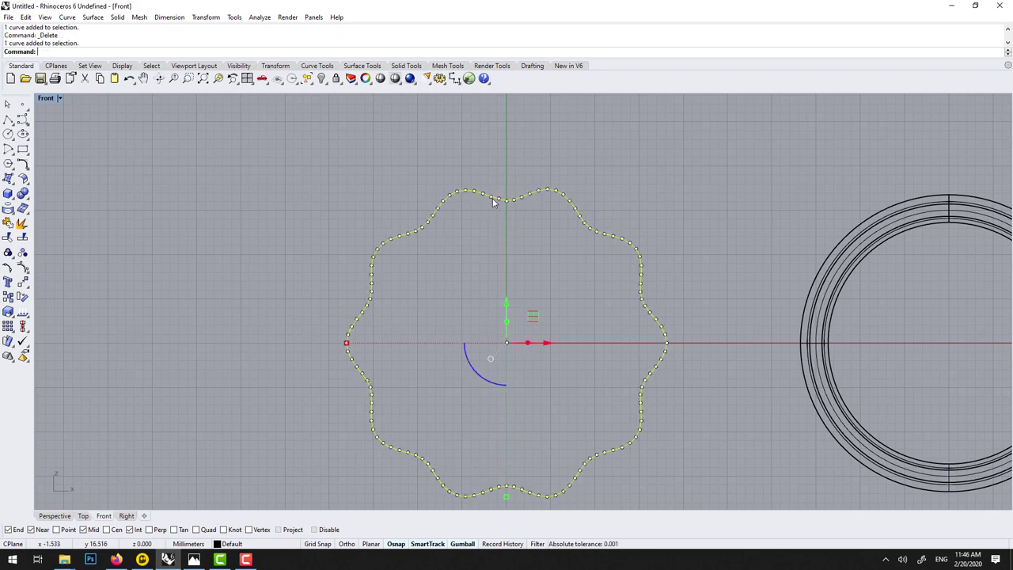
key("Return")
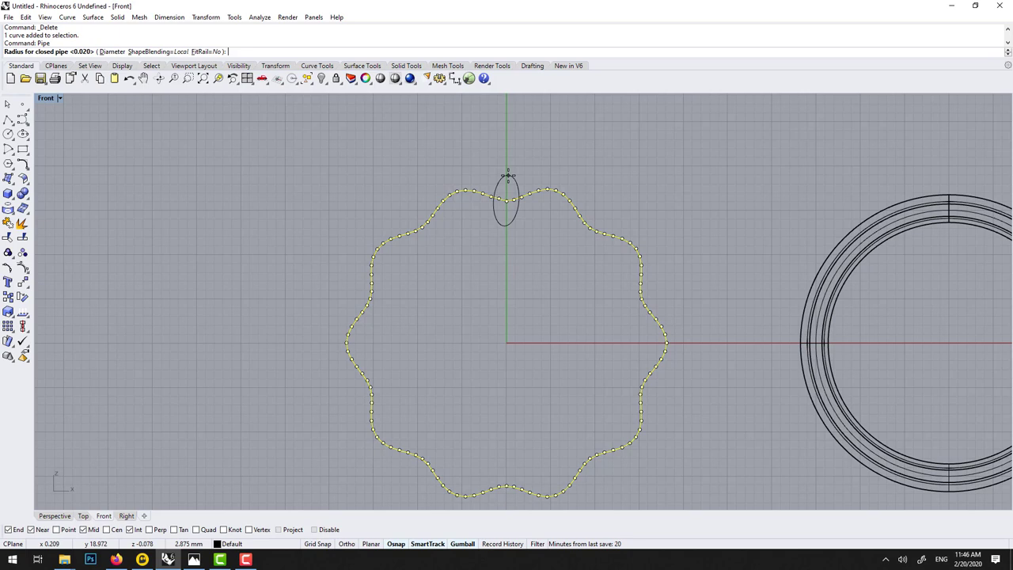
type("0")
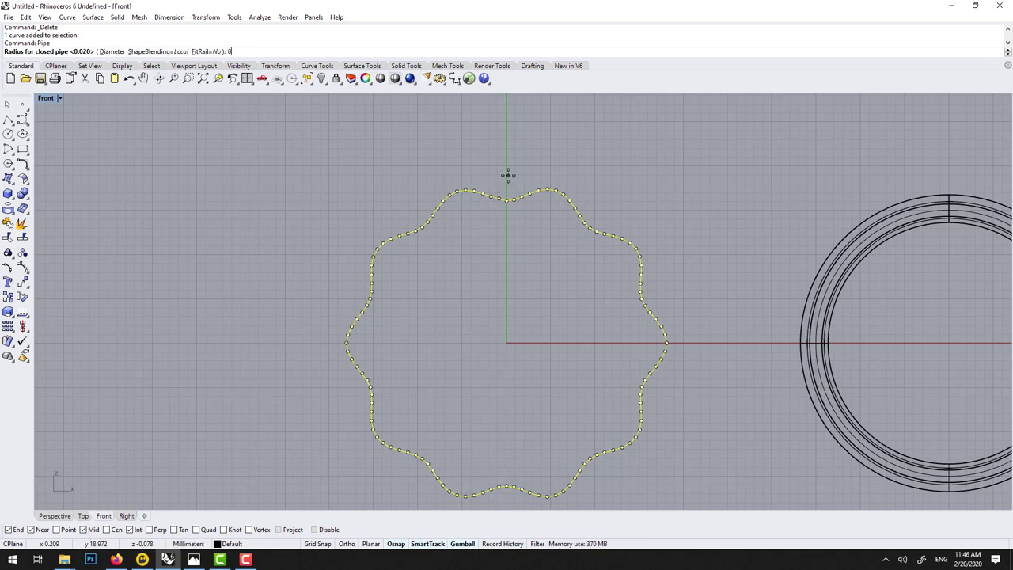
type(".5")
key("Return")
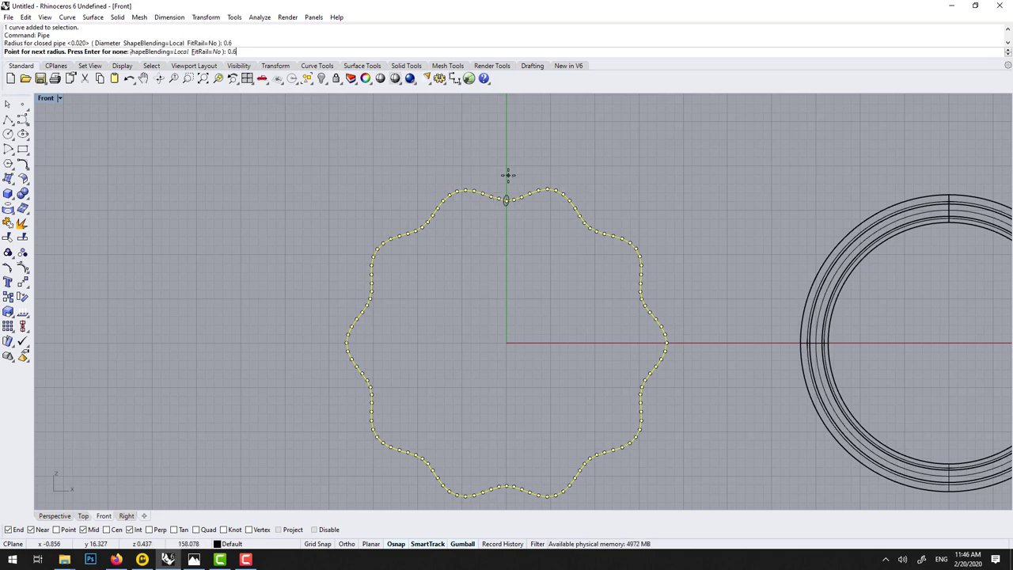
key("Return")
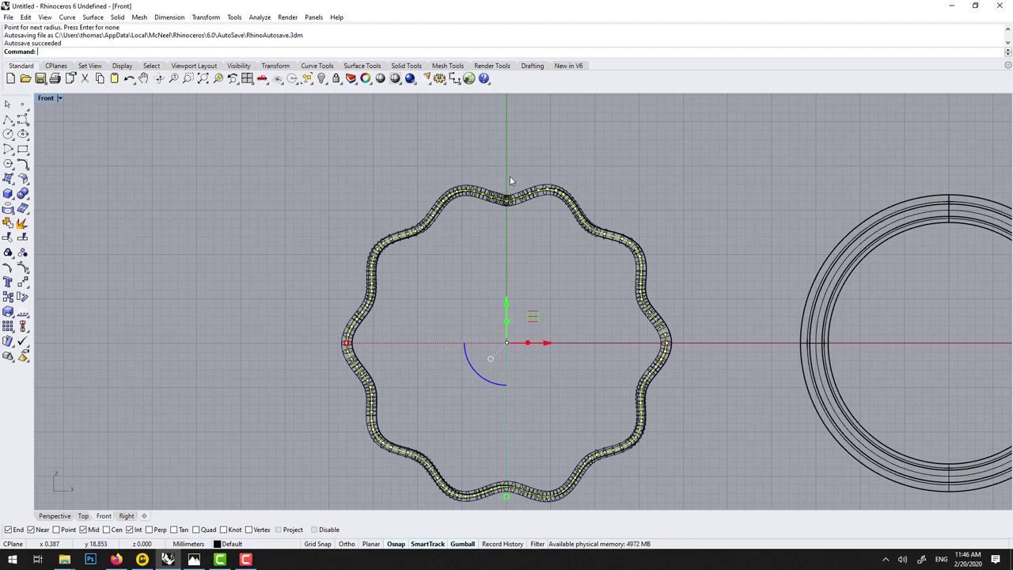
- Delete the spiral rail curve inside the pipe and select the pipe surface
key("Delete")
left_click(508, 197)
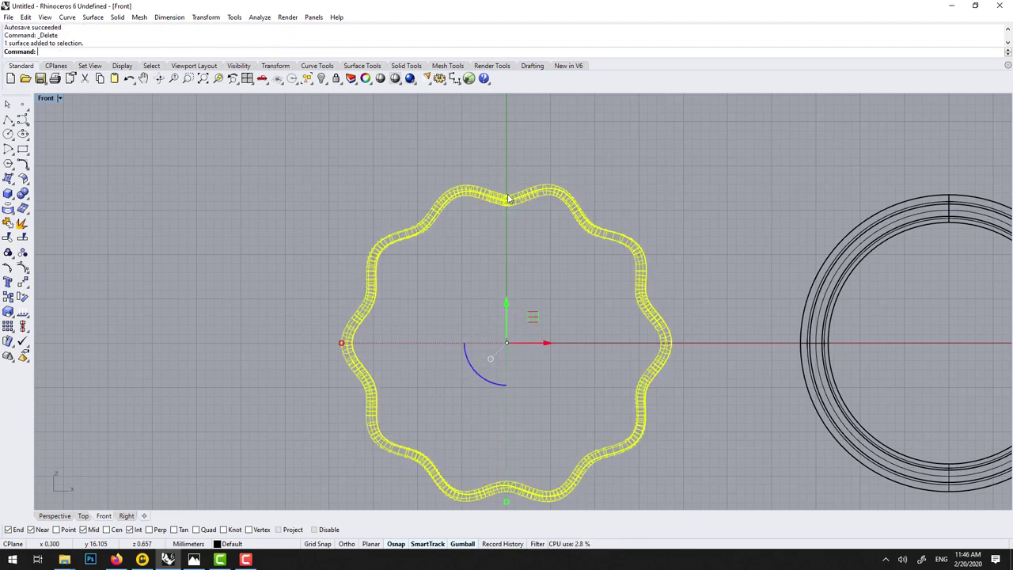
scroll(513, 226, "up", 3)
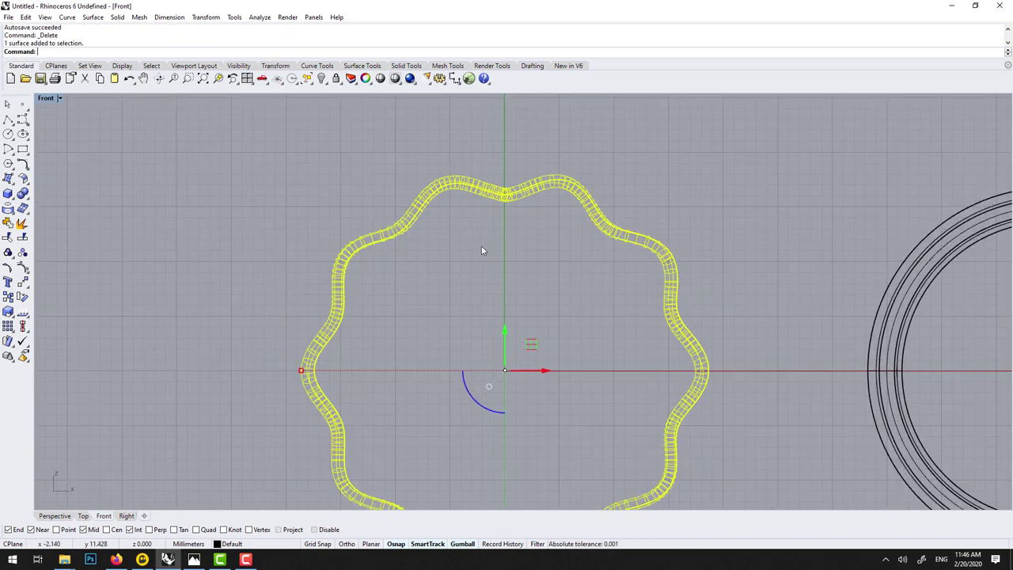
- Duplicate the pipe strand with a 15-degree rotation about its centre, and duplicate that copy with a rotation of -15 degrees
left_click(468, 389)
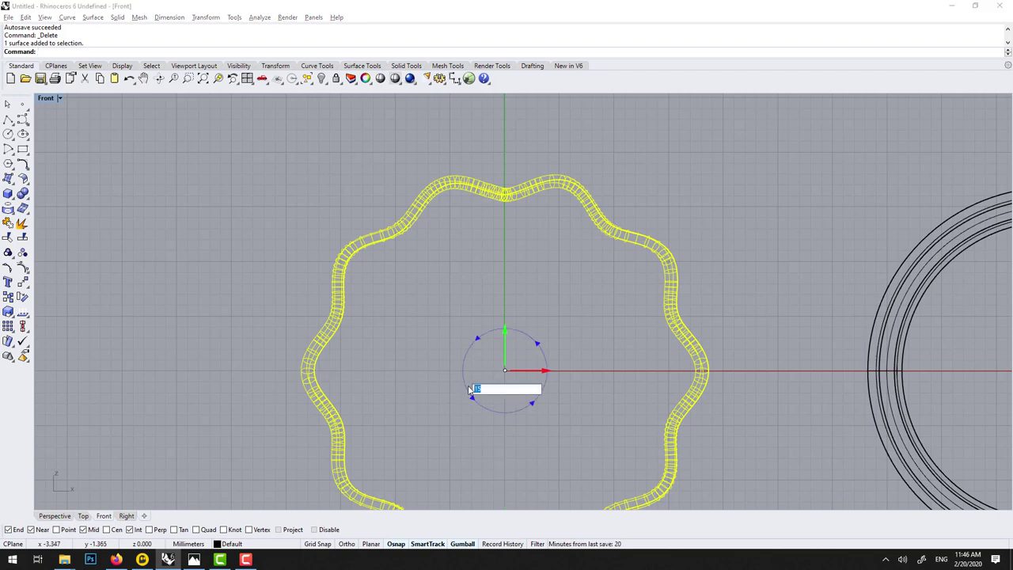
key("Return")
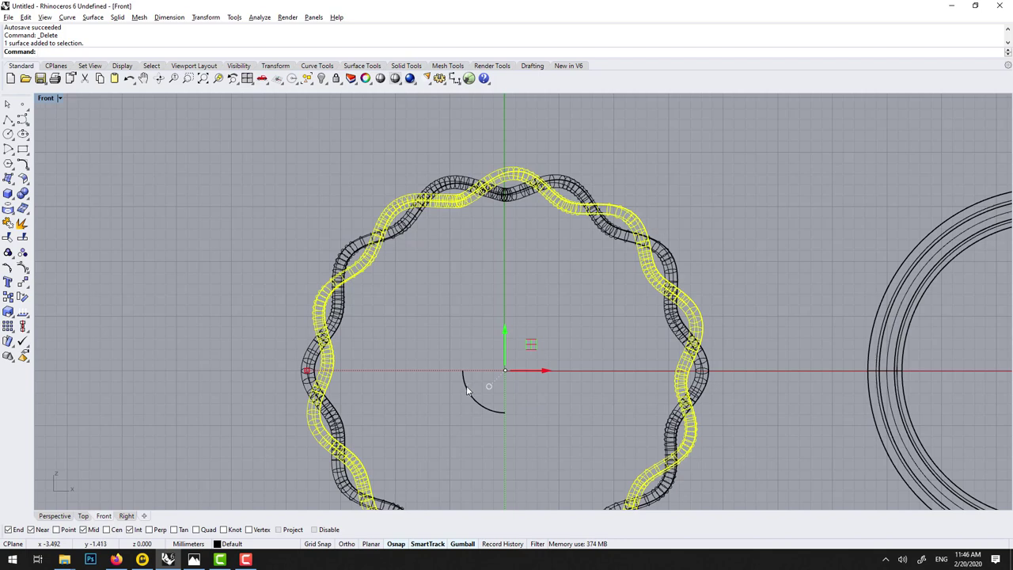
left_click(468, 390)
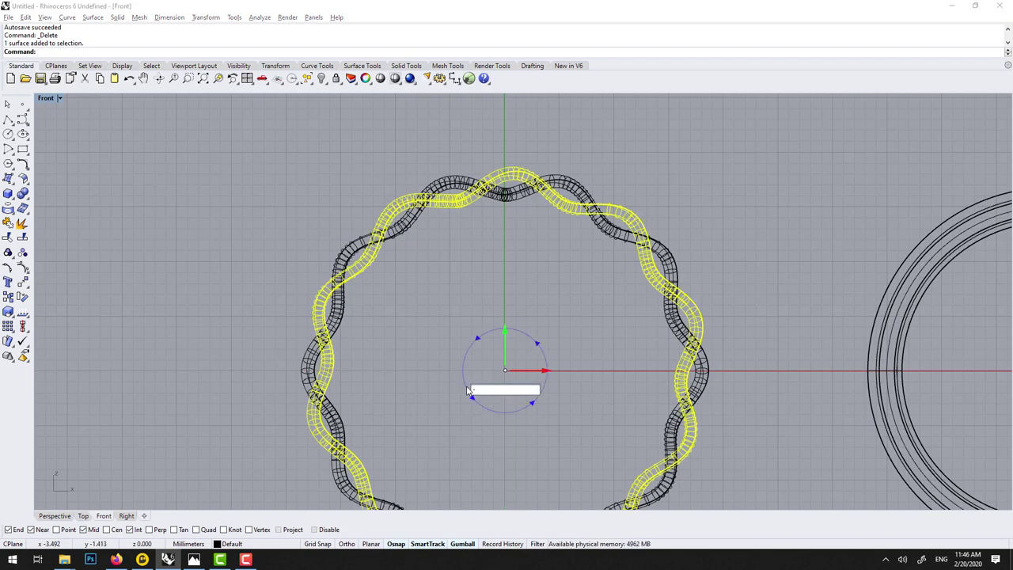
type("-15")
key("Return")
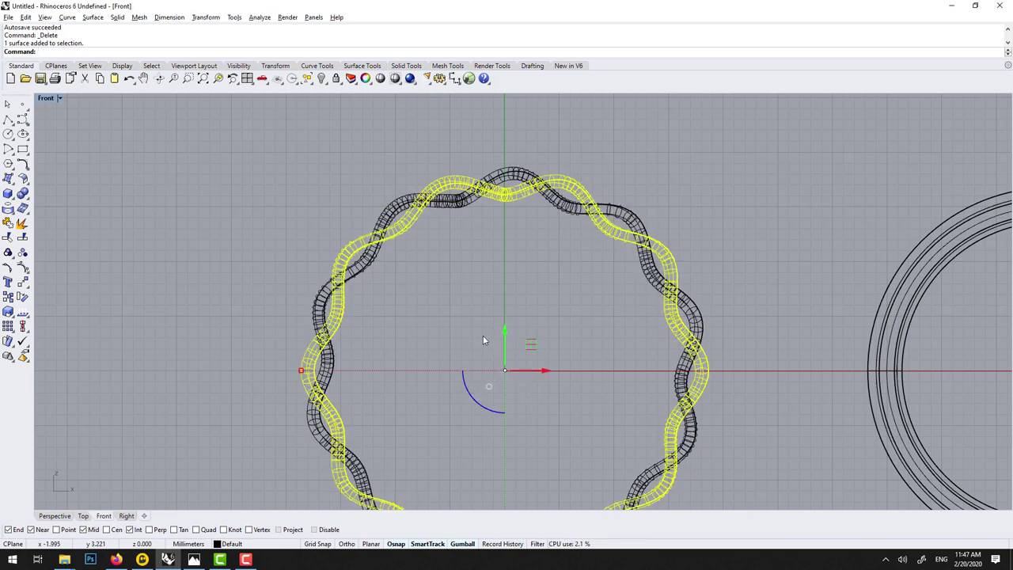
- Rotate one of the two overlapping strands at the original position freehand, offsetting it between the others to form a three-strand rope
left_click(504, 175)
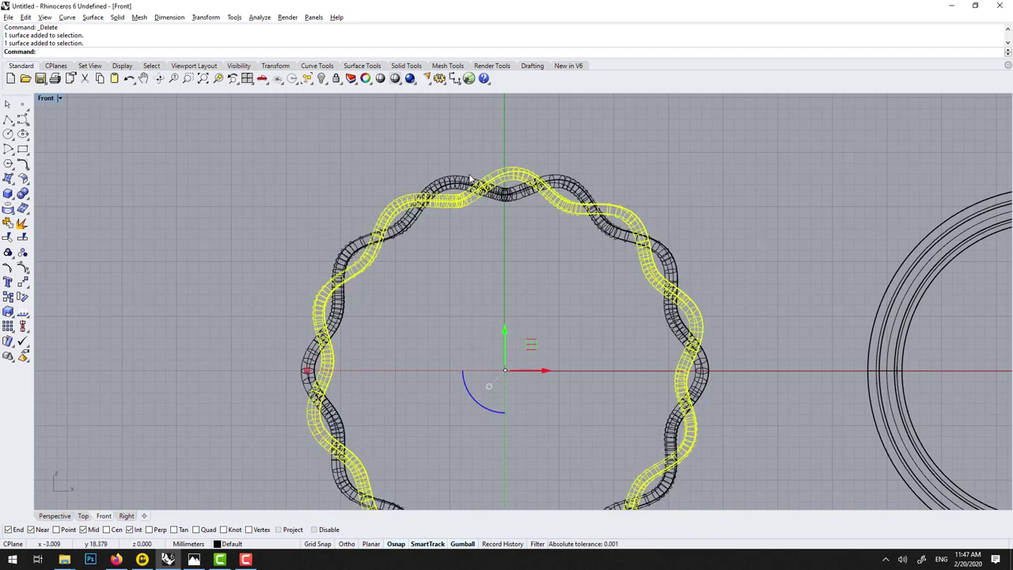
left_click(465, 185)
left_click(514, 211)
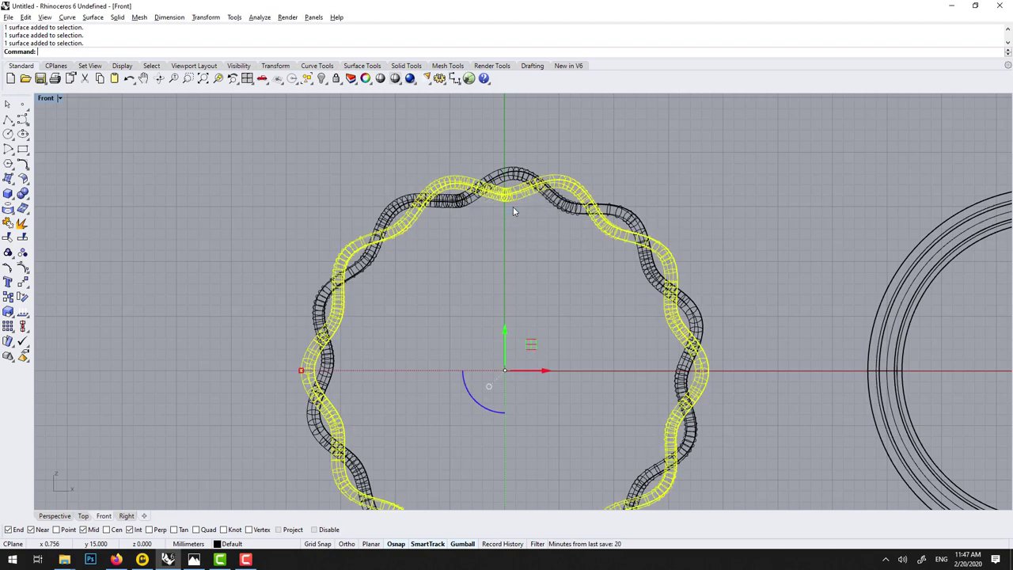
left_click_drag(463, 377, 463, 398)
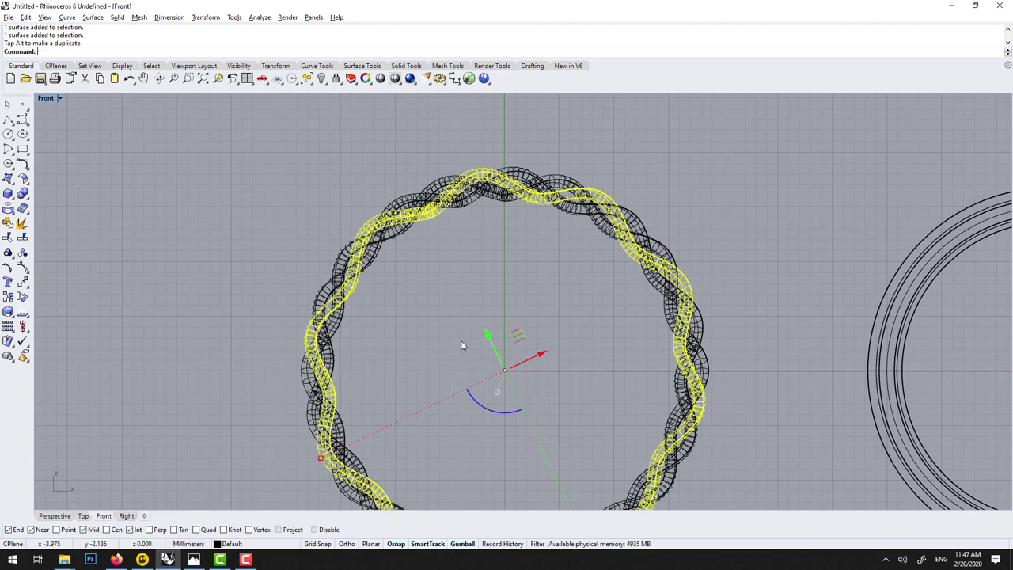
left_click(458, 321)
- Move the revolved band -50 mm along the X axis so it is concentric with the rope strands
scroll(457, 321, "down", 3)
left_click(751, 306)
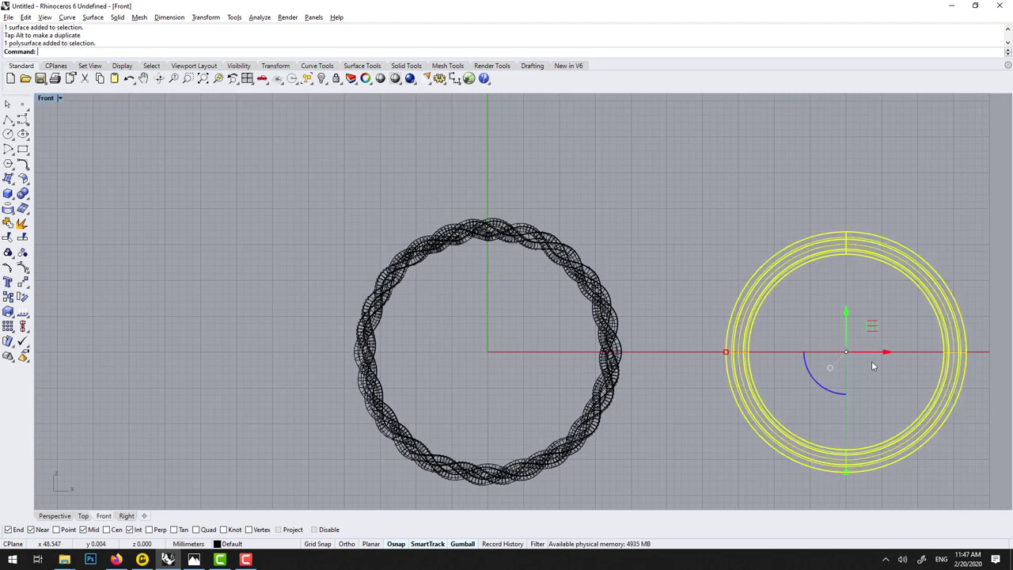
left_click(873, 355)
type("-50")
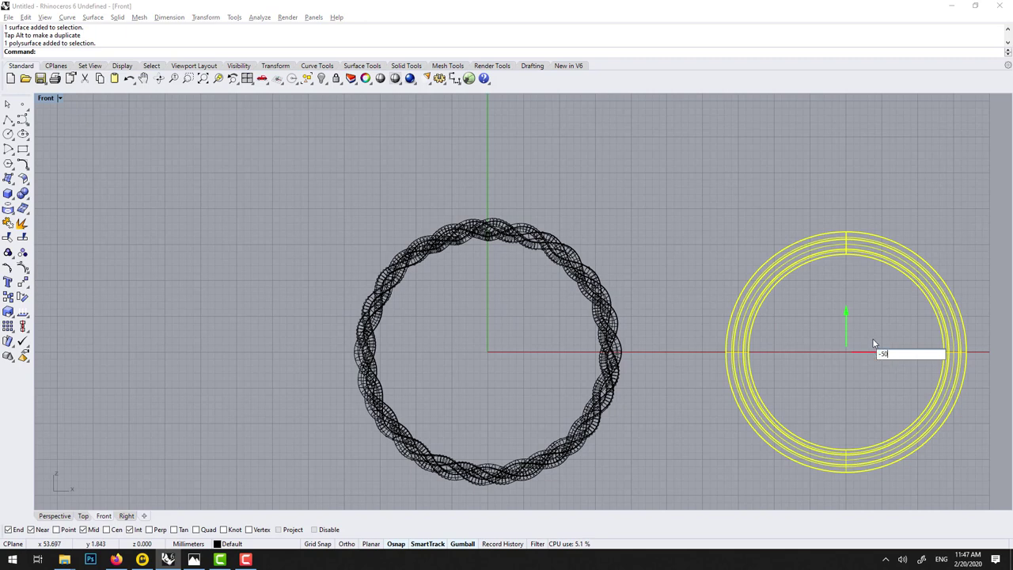
key("Return")
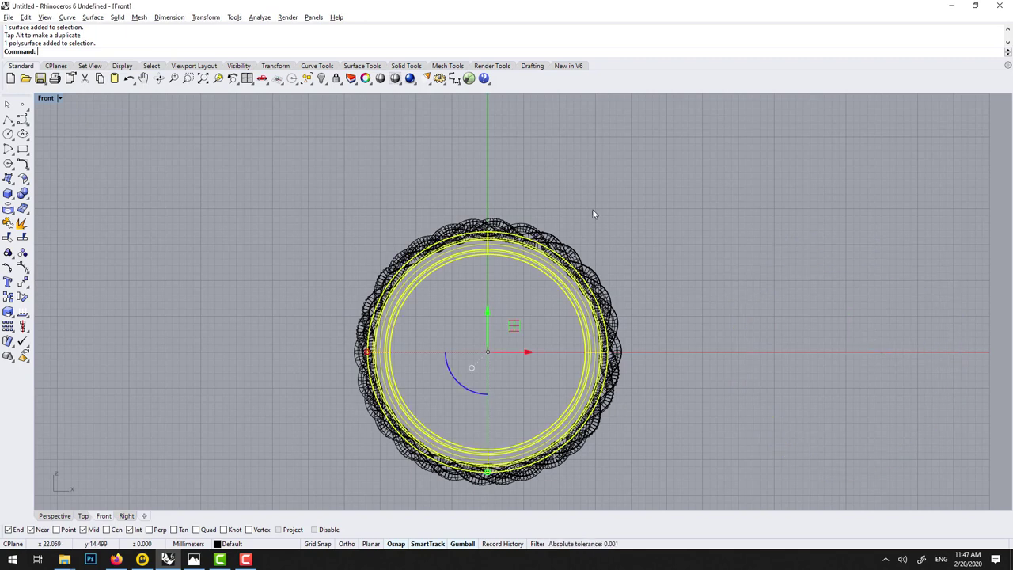
- Scale the band narrower along the Y axis so its edges sit just outside the rope
double_click(46, 98)
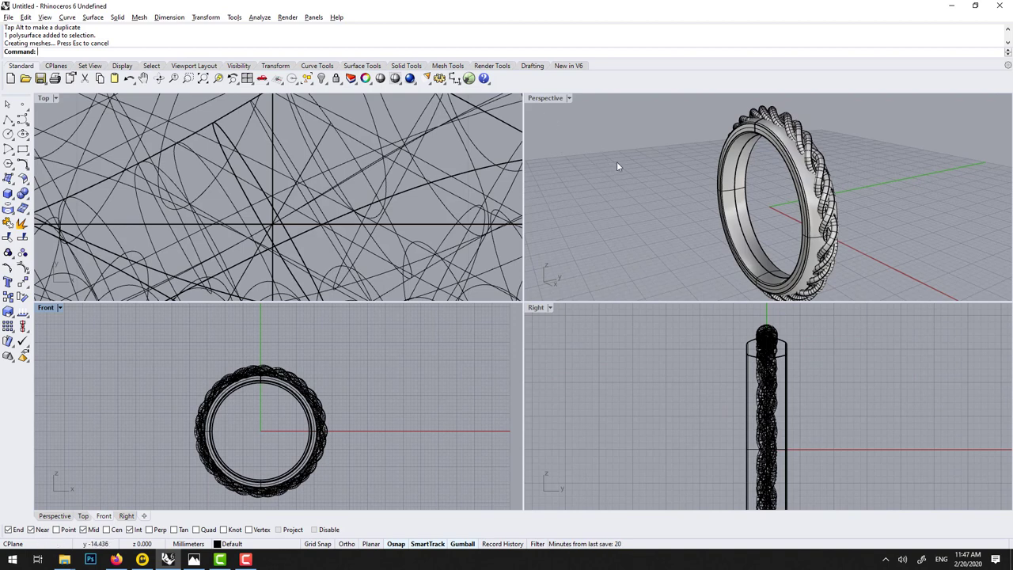
right_click_drag(617, 161, 562, 168)
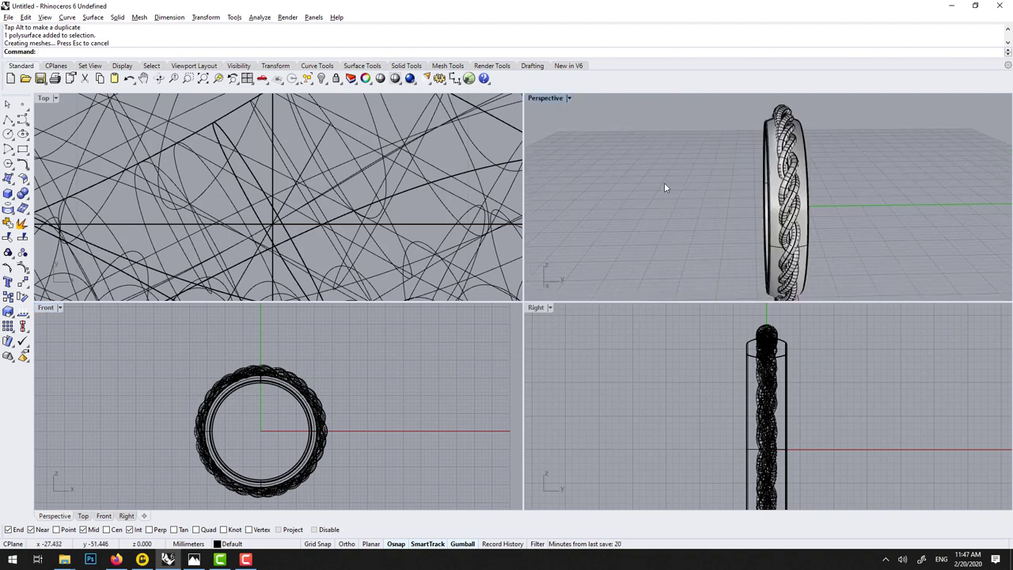
left_click(805, 162)
scroll(719, 415, "up", 1)
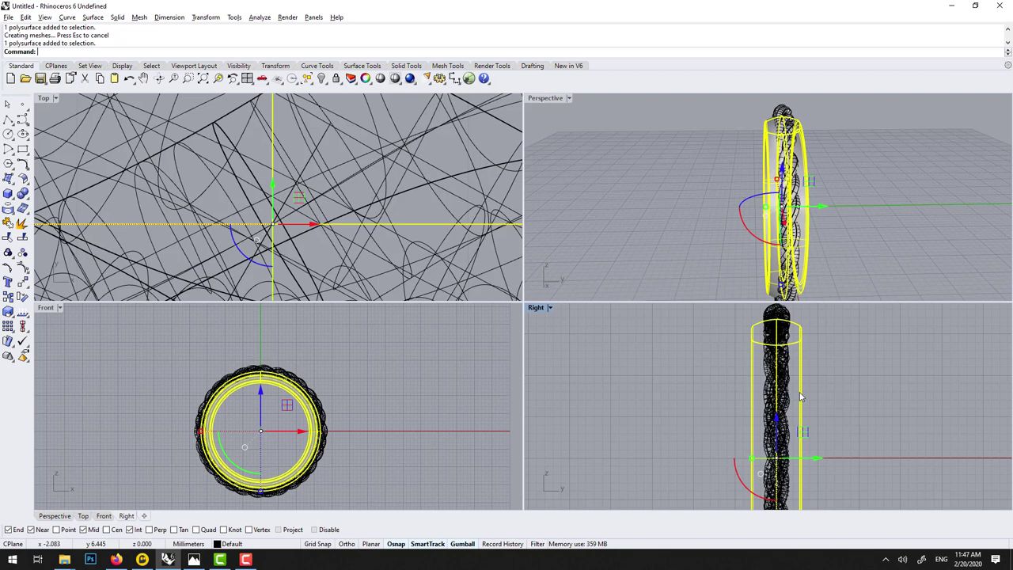
left_click_drag(752, 459, 740, 327)
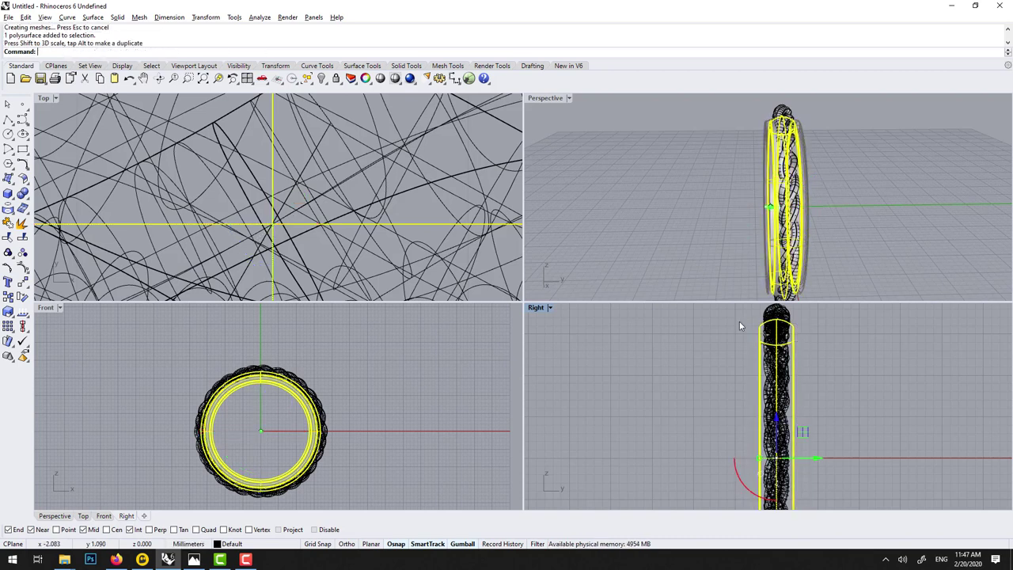
left_click(706, 118)
- Select the band and all rope strands and rotate them 90 degrees about the X axis to lay the ring flat
right_click_drag(705, 118, 863, 193)
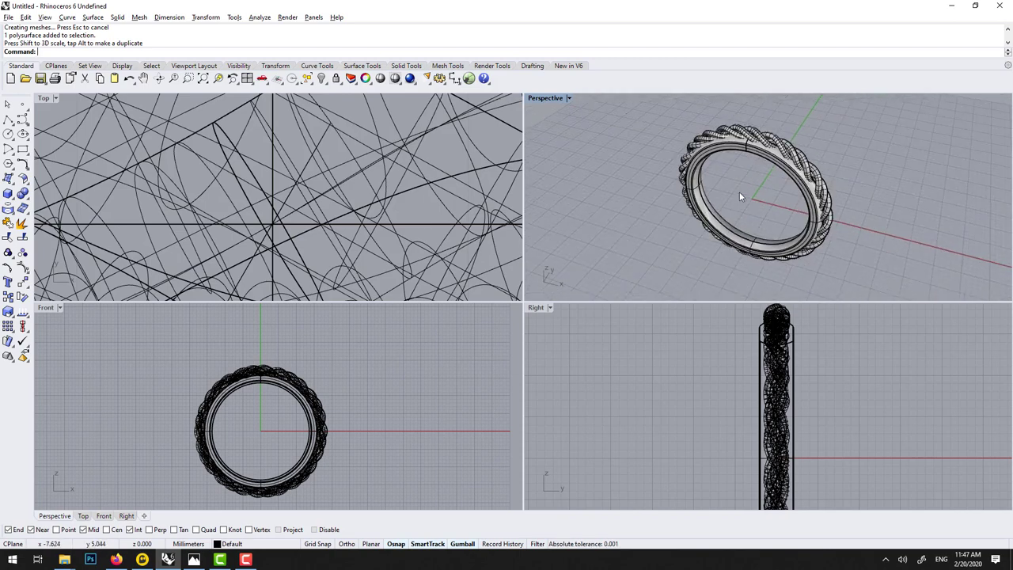
key("ctrl+a")
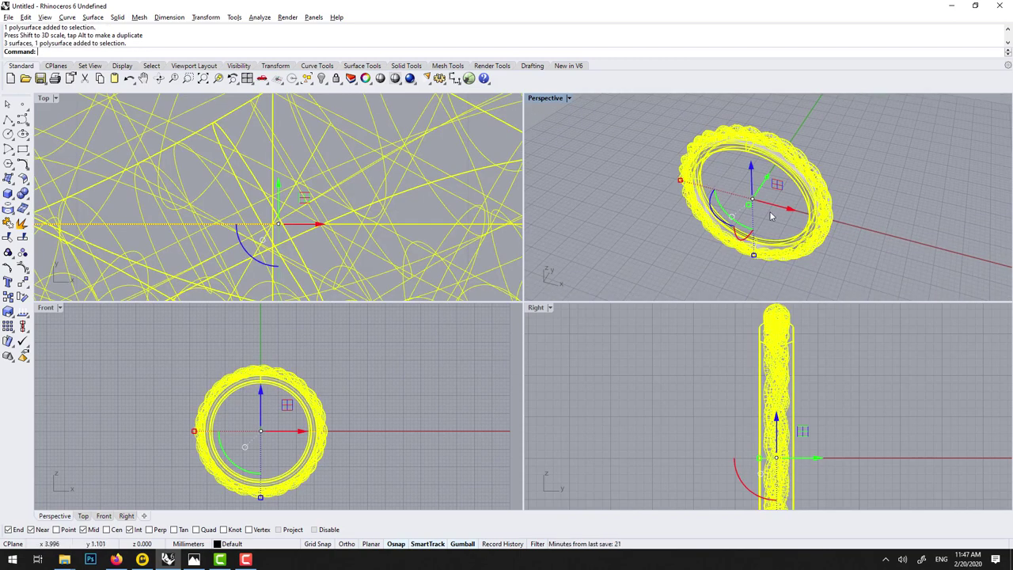
left_click(741, 239)
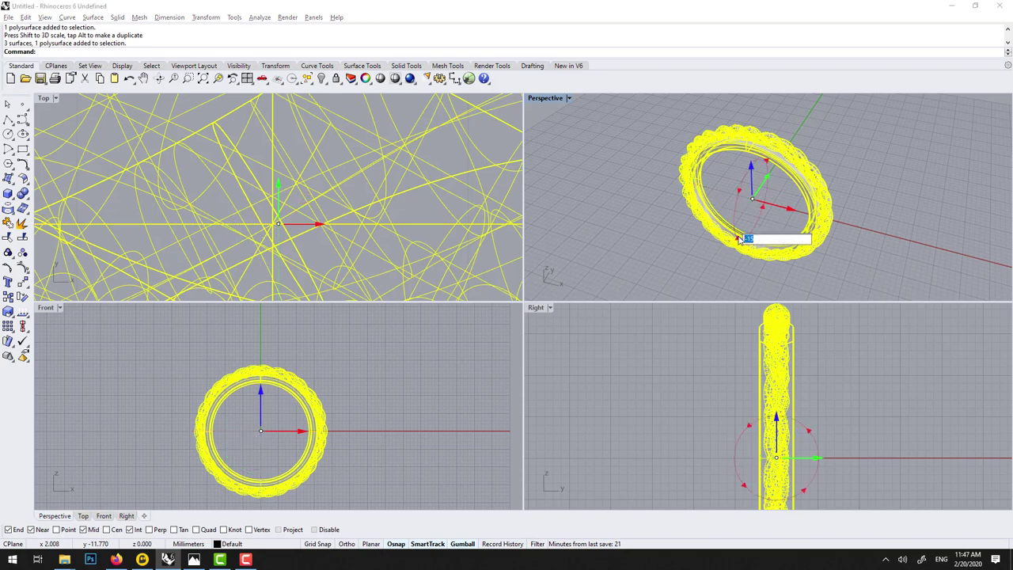
type("90")
key("Return")
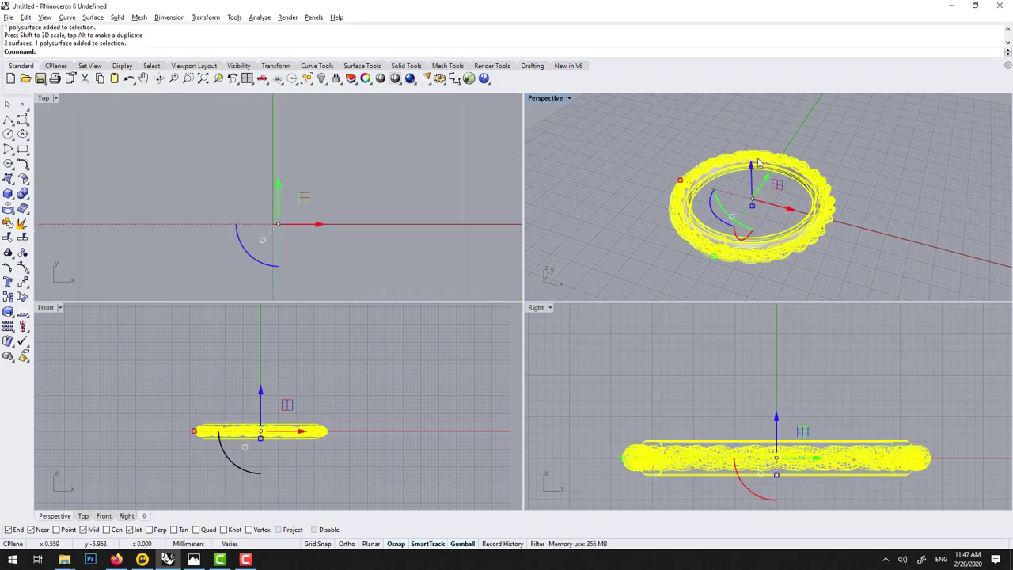